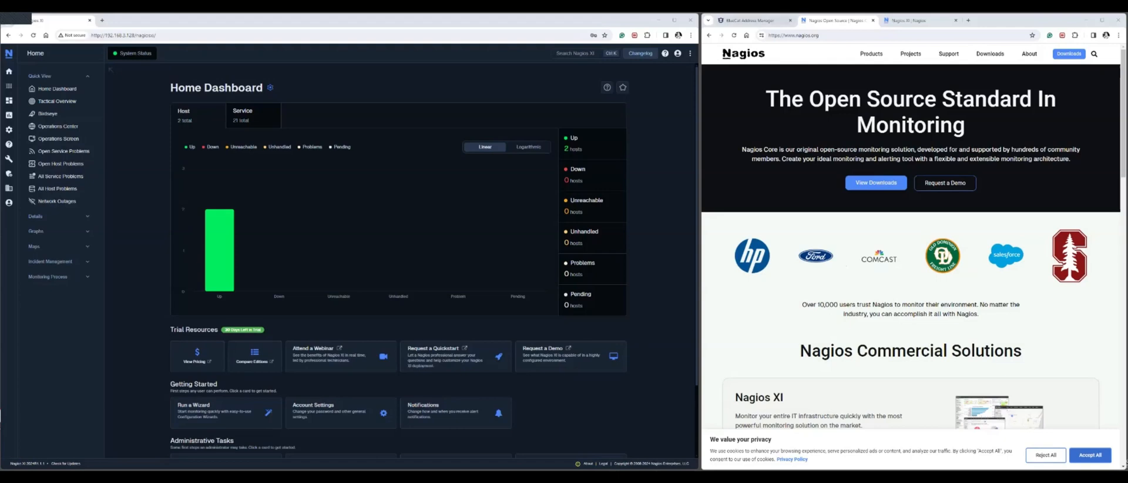
Switch to BlueCat Address Manager and open its administrative service configuration for Simple Network Management Protocol (SNMP)
{"action": "left_click", "coordinate": [747, 20]}
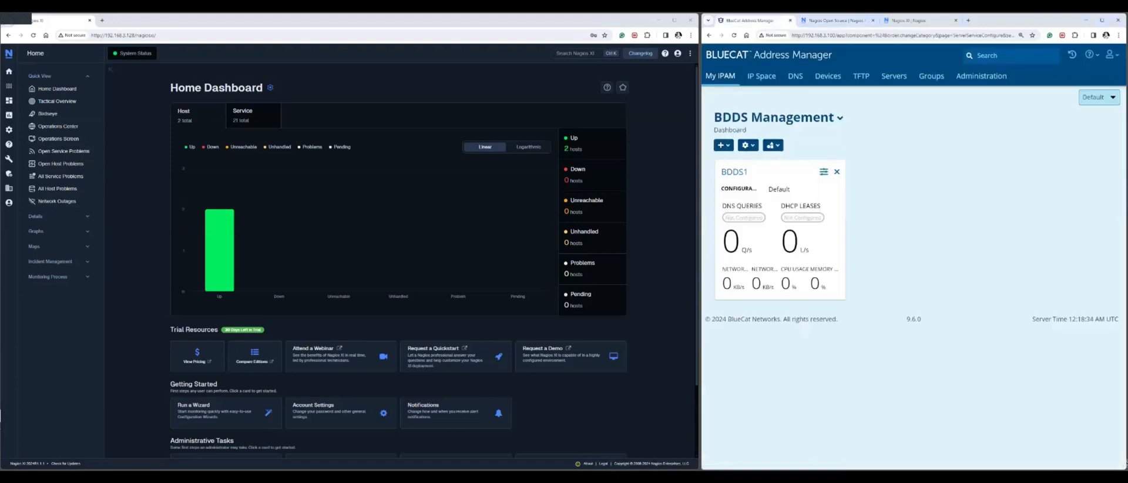
{"action": "left_click_drag", "start_coordinate": [922, 319], "coordinate": [906, 319]}
{"action": "left_click", "coordinate": [1120, 318]}
{"action": "left_click", "coordinate": [981, 76]}
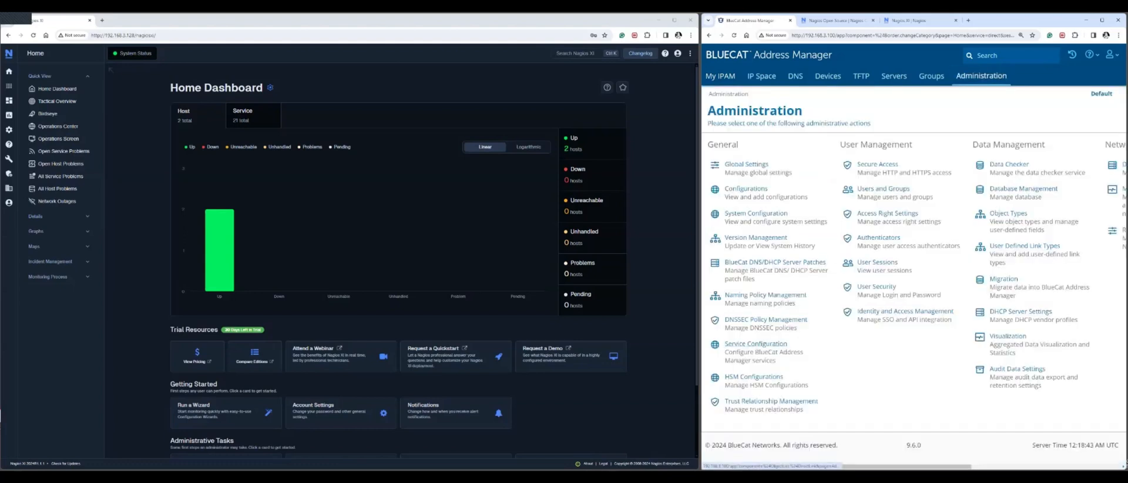
{"action": "left_click", "coordinate": [756, 344]}
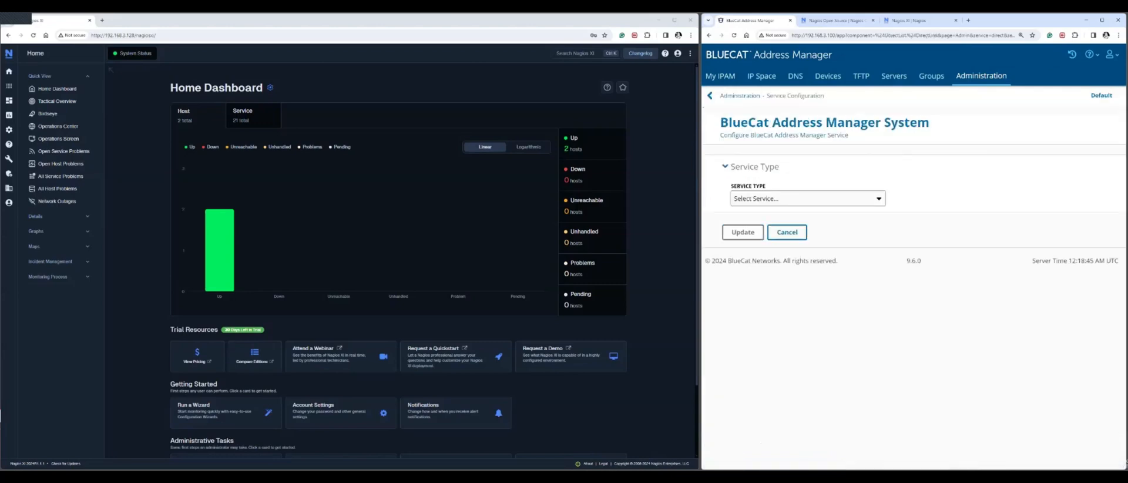
{"action": "left_click", "coordinate": [807, 199]}
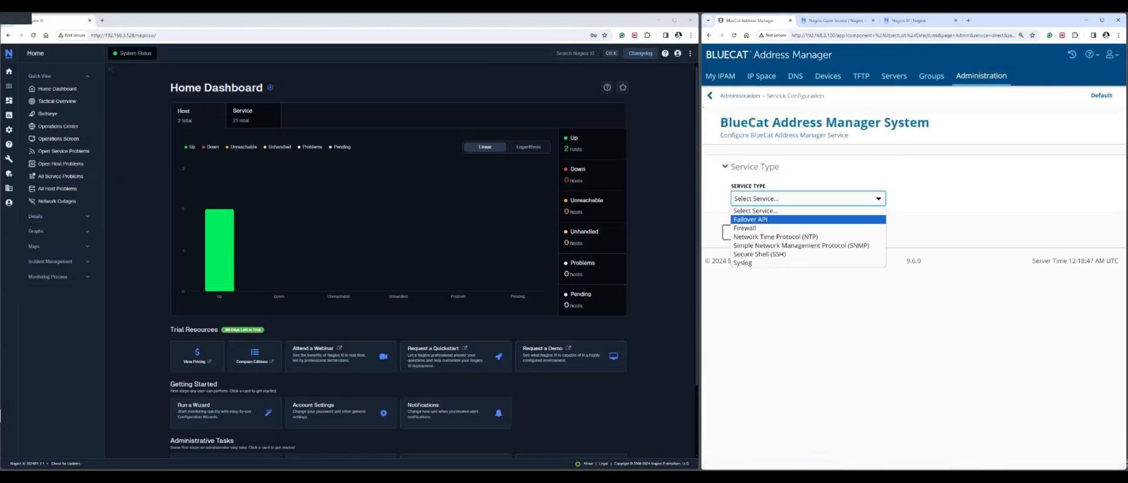
{"action": "left_click", "coordinate": [800, 246]}
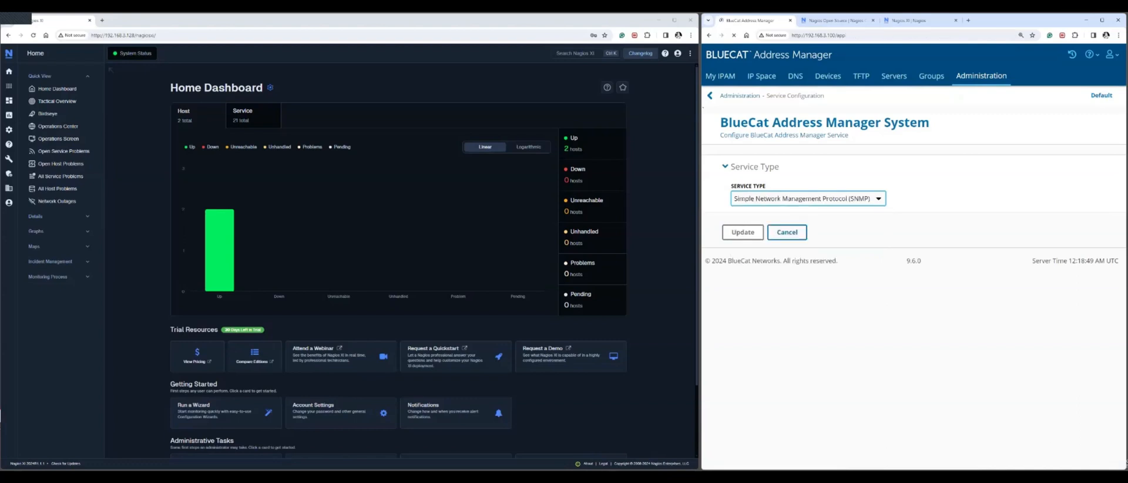
Enable the SNMP service for the Address Manager system, review its SNMP settings, and apply the update
{"action": "left_click", "coordinate": [736, 252]}
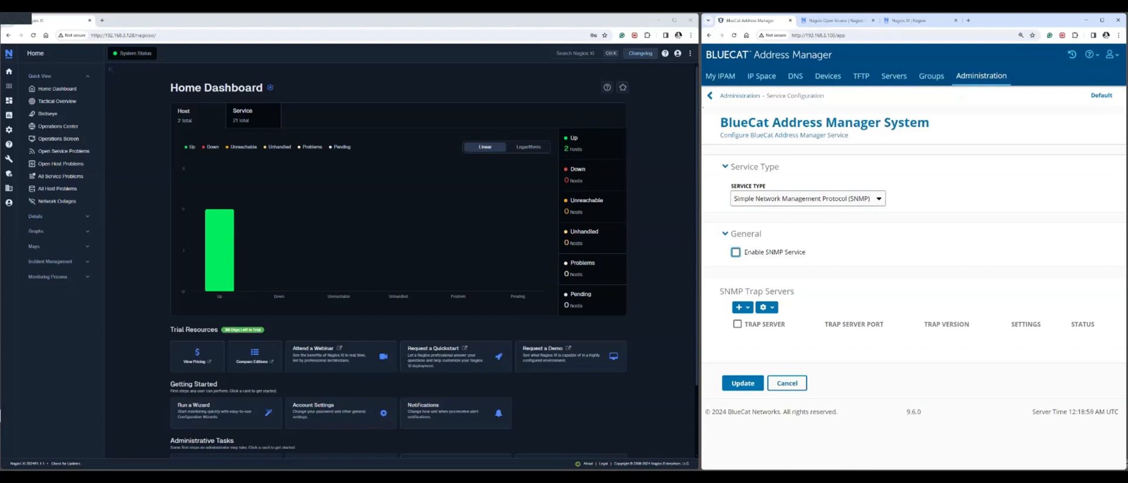
{"action": "left_click", "coordinate": [736, 252]}
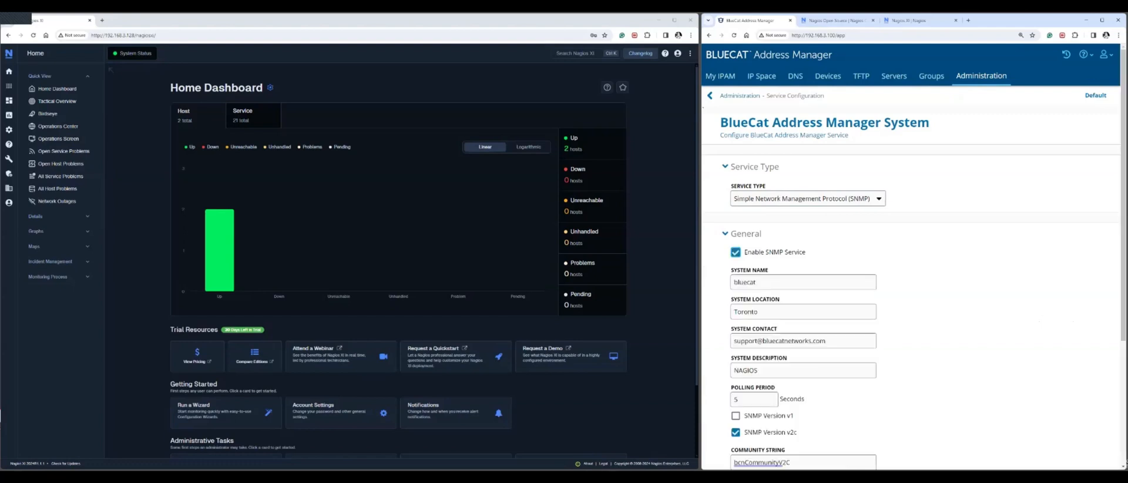
{"action": "scroll", "coordinate": [914, 259], "scroll_direction": "down", "scroll_amount": 3}
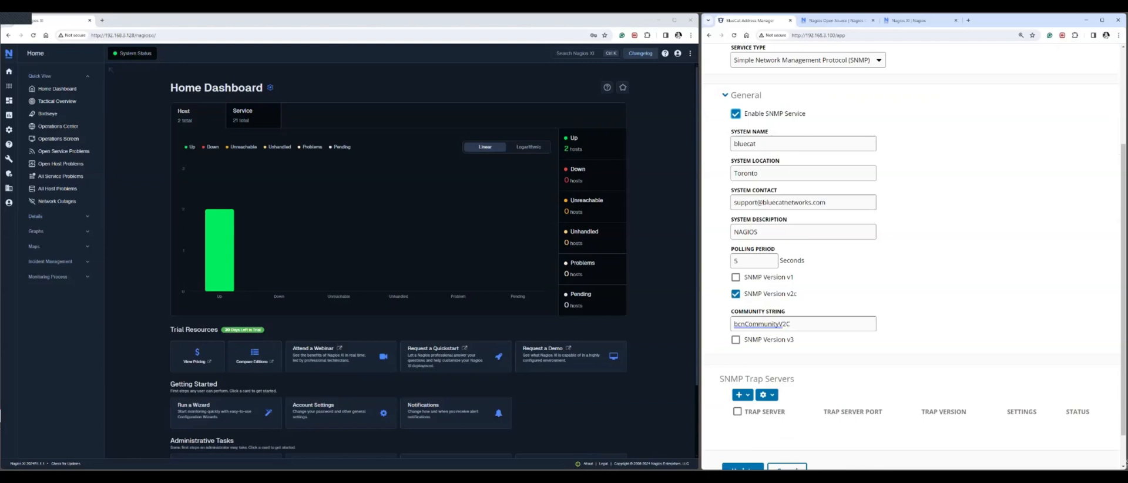
{"action": "scroll", "coordinate": [914, 258], "scroll_direction": "down", "scroll_amount": 1}
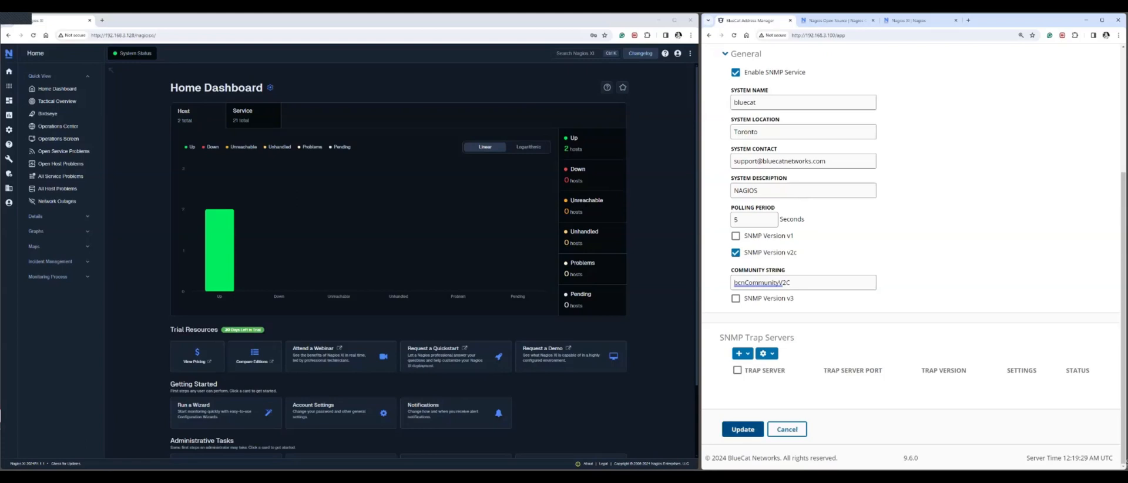
{"action": "left_click", "coordinate": [743, 429]}
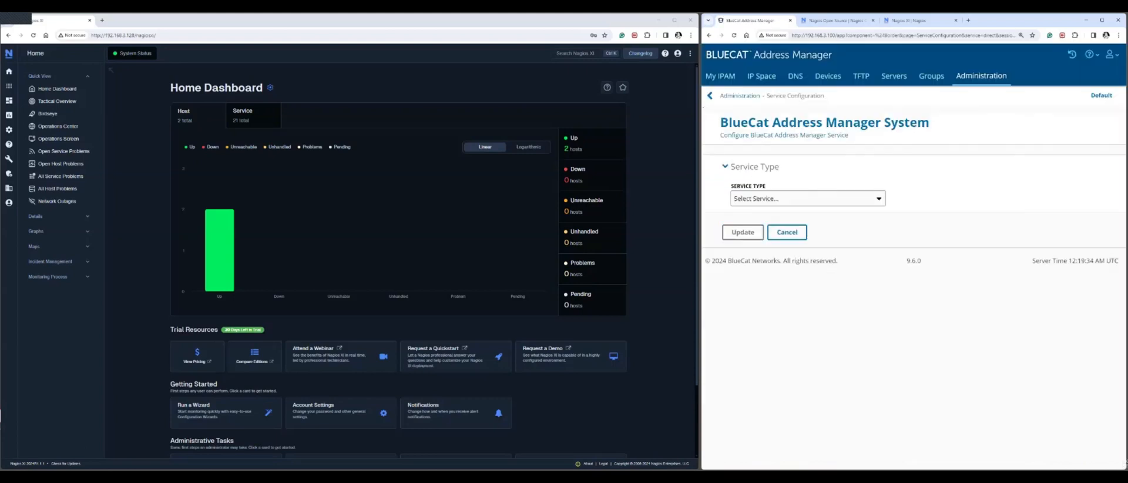
Open the BDDS1 server, check its associated roles, and open its service configuration for Simple Network Management Protocol (SNMP)
{"action": "left_click", "coordinate": [893, 76]}
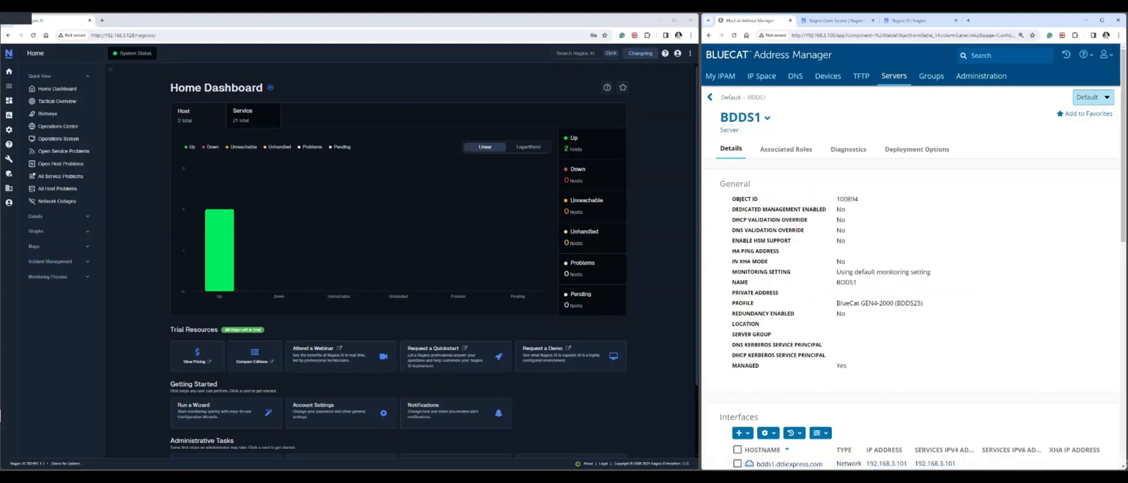
{"action": "left_click", "coordinate": [786, 149]}
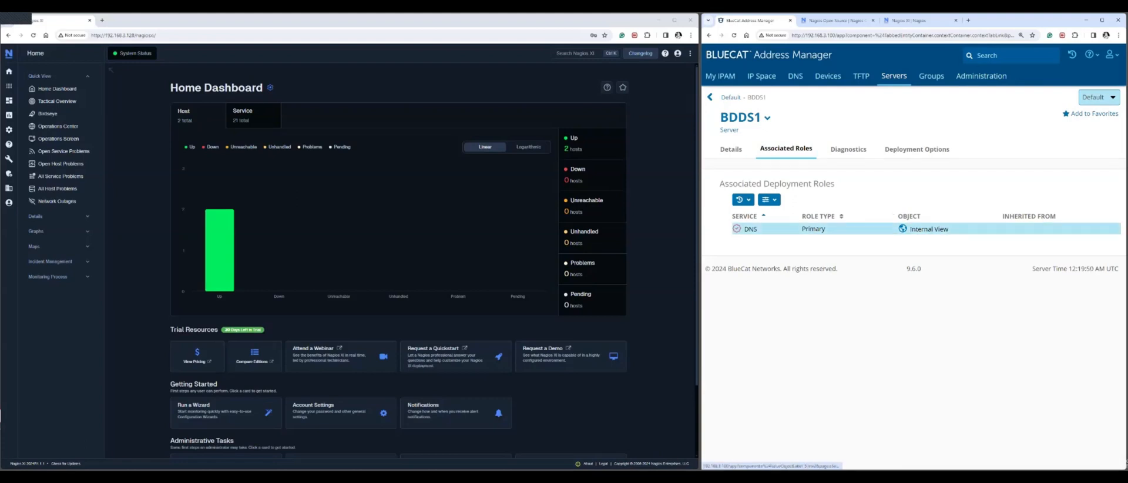
{"action": "left_click", "coordinate": [731, 150]}
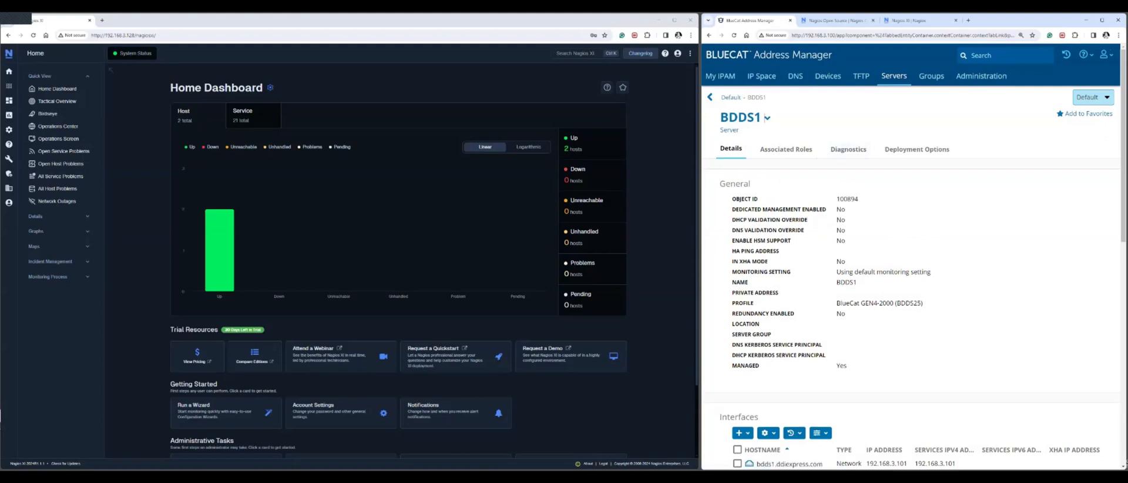
{"action": "left_click", "coordinate": [745, 117]}
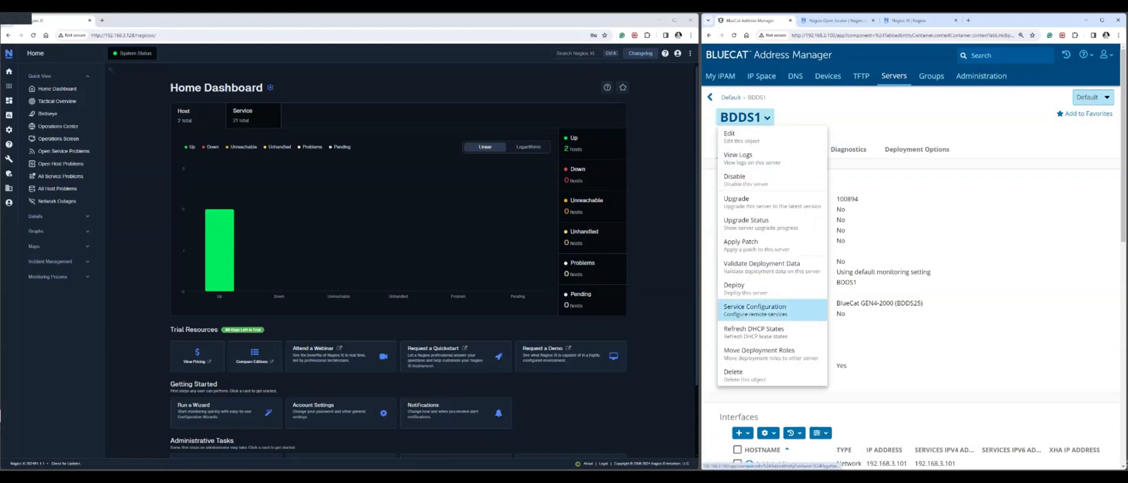
{"action": "left_click", "coordinate": [755, 309]}
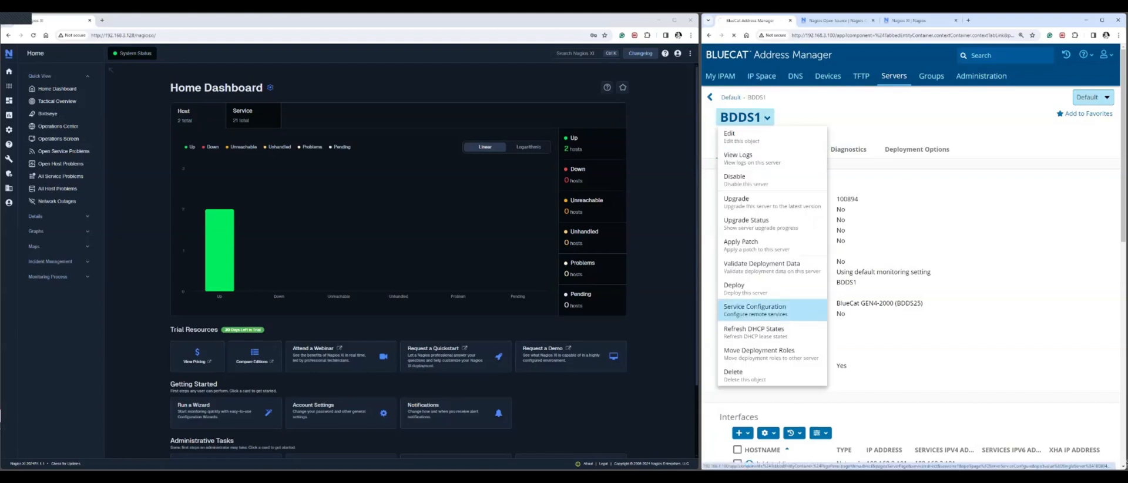
{"action": "left_click", "coordinate": [808, 202]}
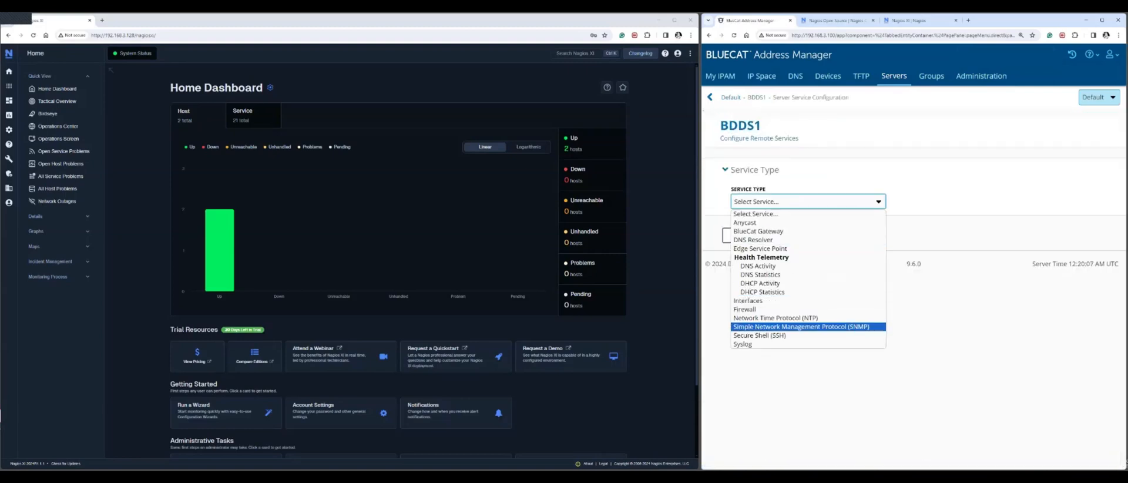
{"action": "left_click", "coordinate": [800, 327]}
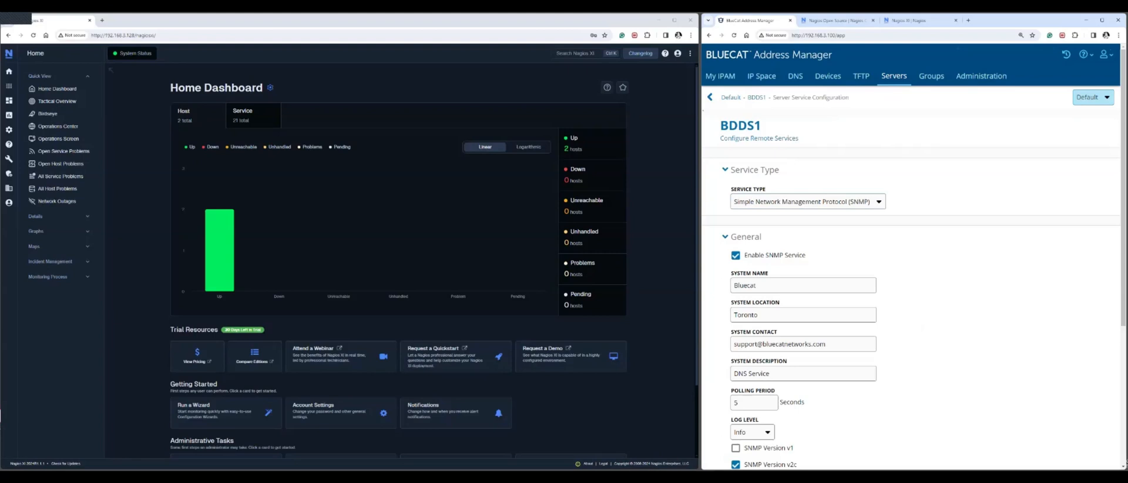
Turn the SNMP service on BDDS1 off and on again, and review its general settings
{"action": "scroll", "coordinate": [914, 256], "scroll_direction": "down", "scroll_amount": 1}
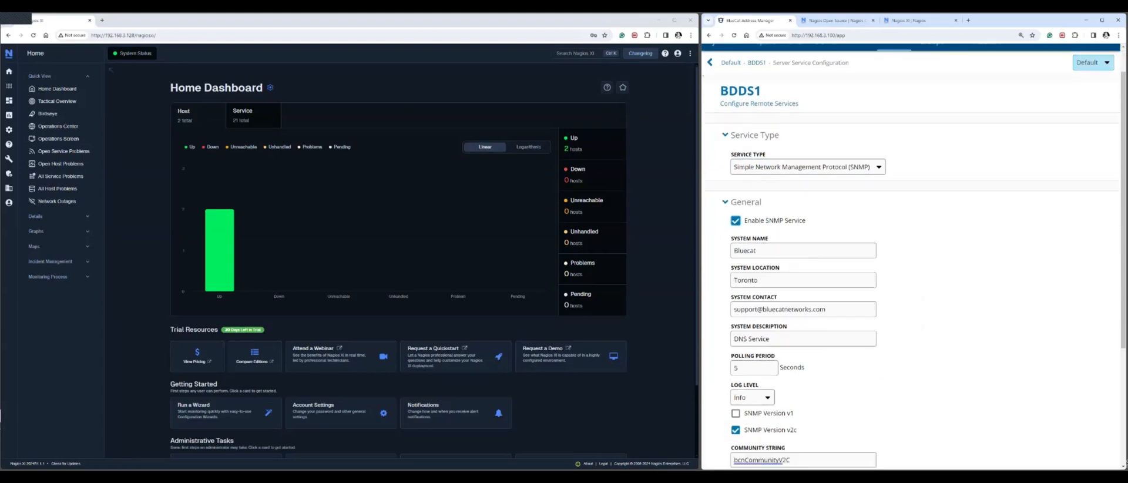
{"action": "left_click", "coordinate": [736, 221]}
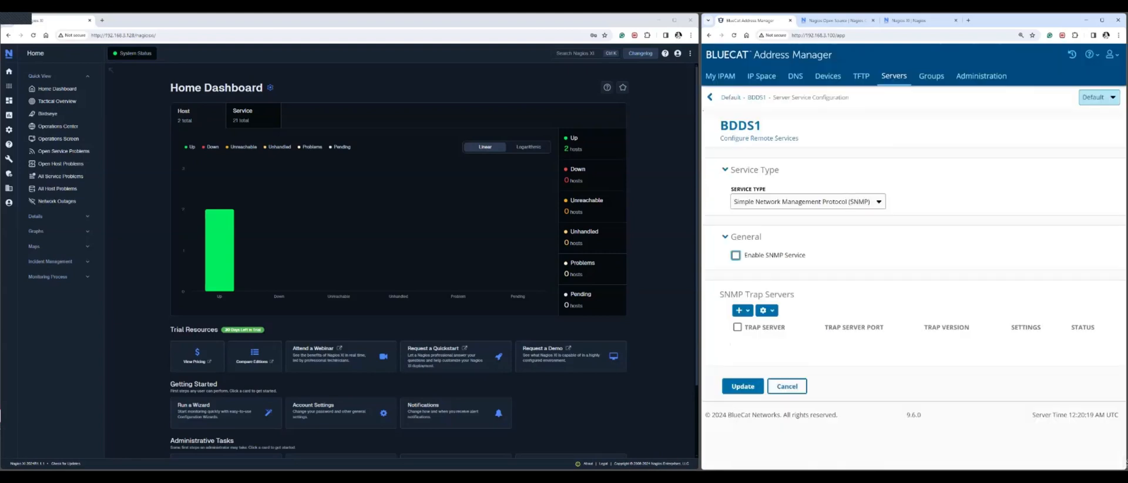
{"action": "left_click", "coordinate": [736, 255]}
{"action": "scroll", "coordinate": [736, 255], "scroll_direction": "down", "scroll_amount": 3}
{"action": "scroll", "coordinate": [911, 253], "scroll_direction": "down", "scroll_amount": 1}
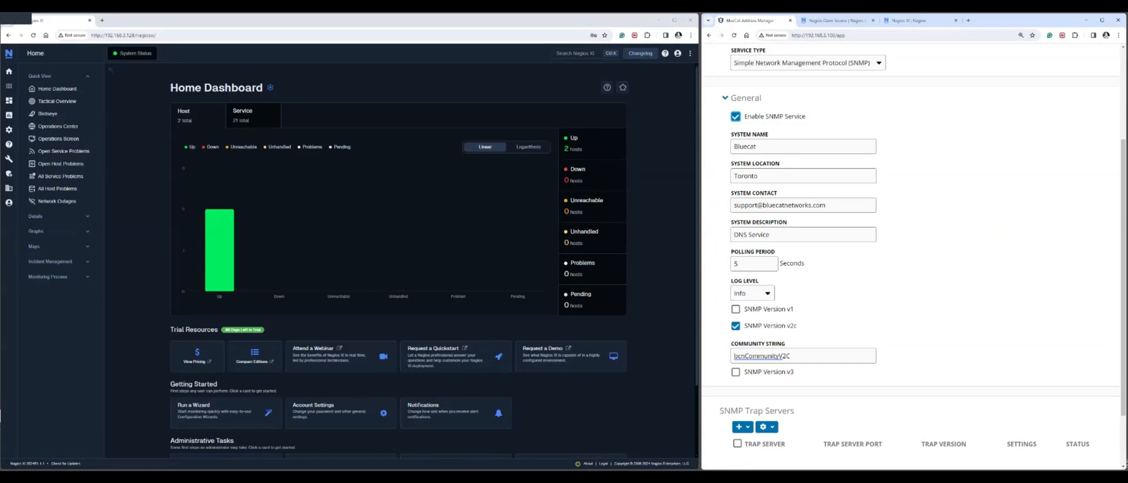
Check the log level choices for BDDS1's SNMP service without changing the selection, and apply the SNMP configuration
{"action": "scroll", "coordinate": [752, 224], "scroll_direction": "down", "scroll_amount": 2}
{"action": "left_click", "coordinate": [752, 224]}
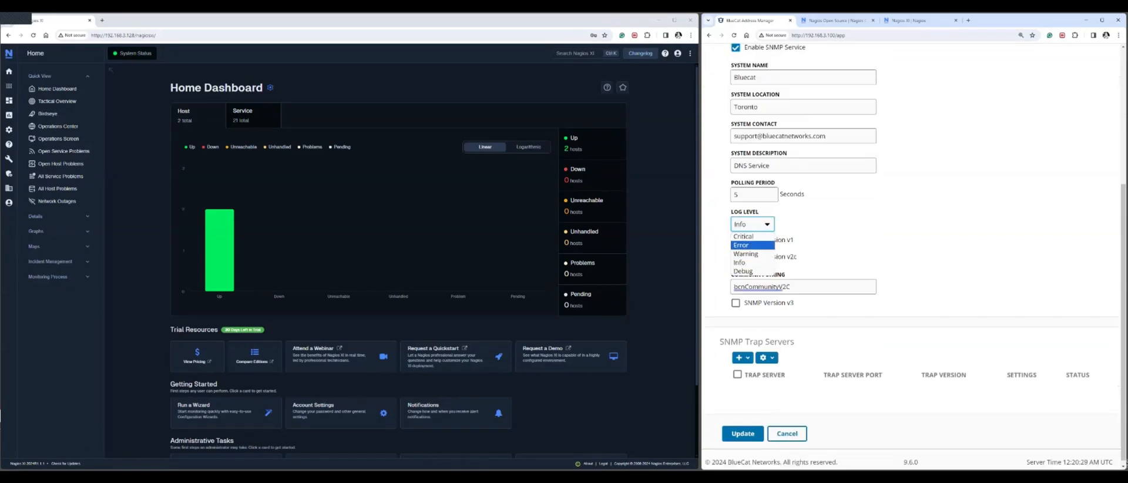
{"action": "left_click", "coordinate": [846, 229]}
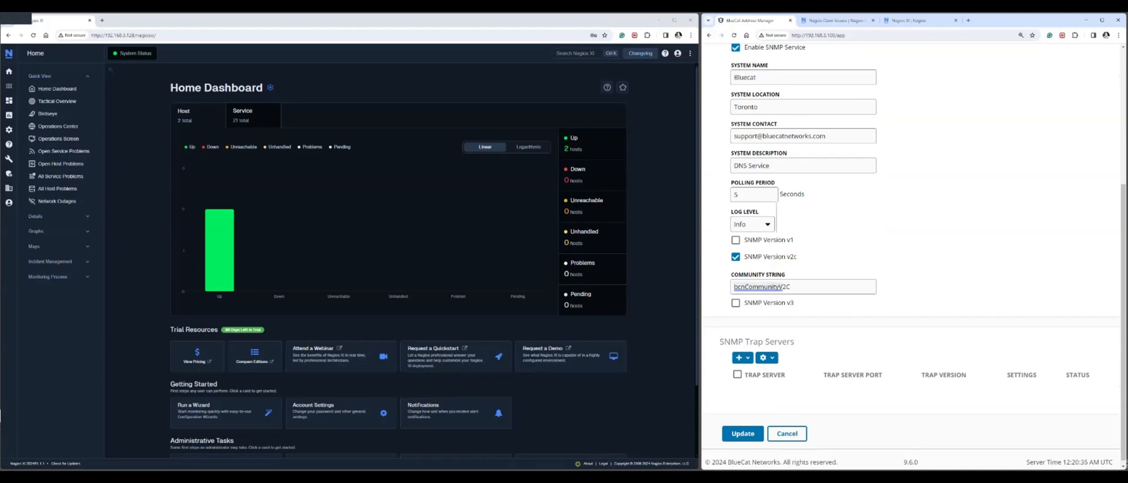
{"action": "scroll", "coordinate": [911, 256], "scroll_direction": "down", "scroll_amount": 1}
{"action": "left_click", "coordinate": [743, 430]}
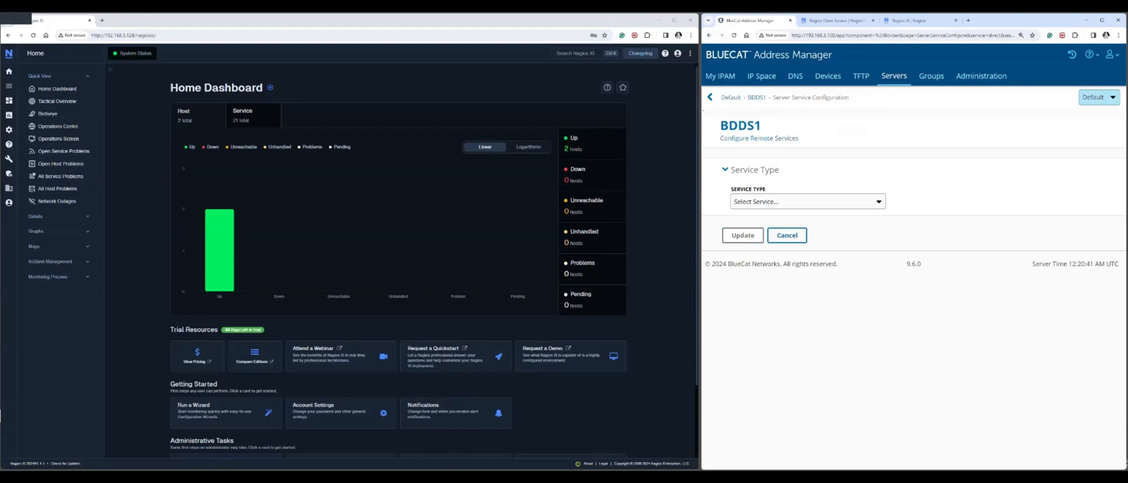
Open the server list and examine BDDS1's hostname, management address and services IPv4 address
{"action": "left_click", "coordinate": [894, 77]}
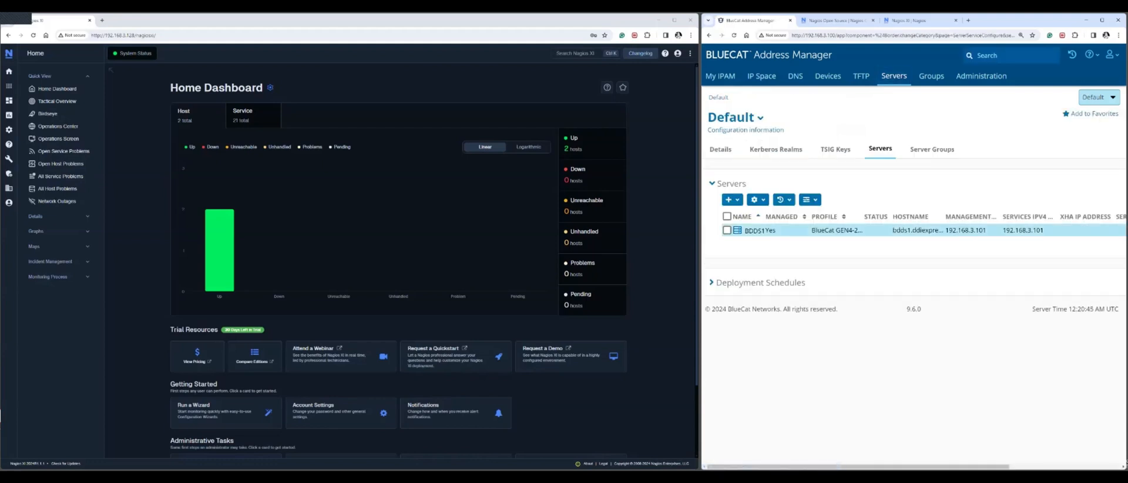
{"action": "left_click_drag", "start_coordinate": [893, 216], "coordinate": [929, 216]}
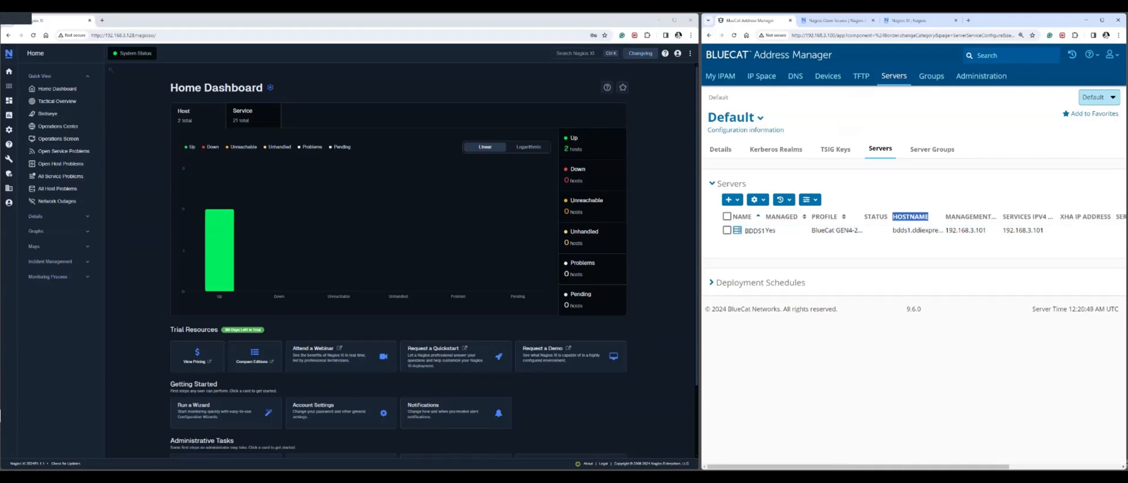
{"action": "double_click", "coordinate": [969, 217]}
{"action": "left_click_drag", "start_coordinate": [1003, 216], "coordinate": [1048, 217]}
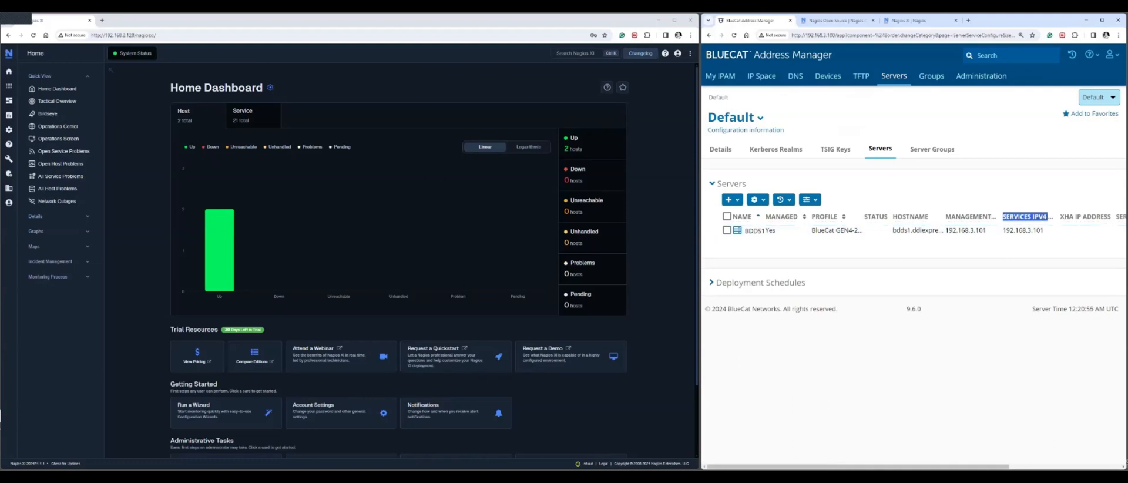
{"action": "left_click_drag", "start_coordinate": [1044, 231], "coordinate": [1003, 230]}
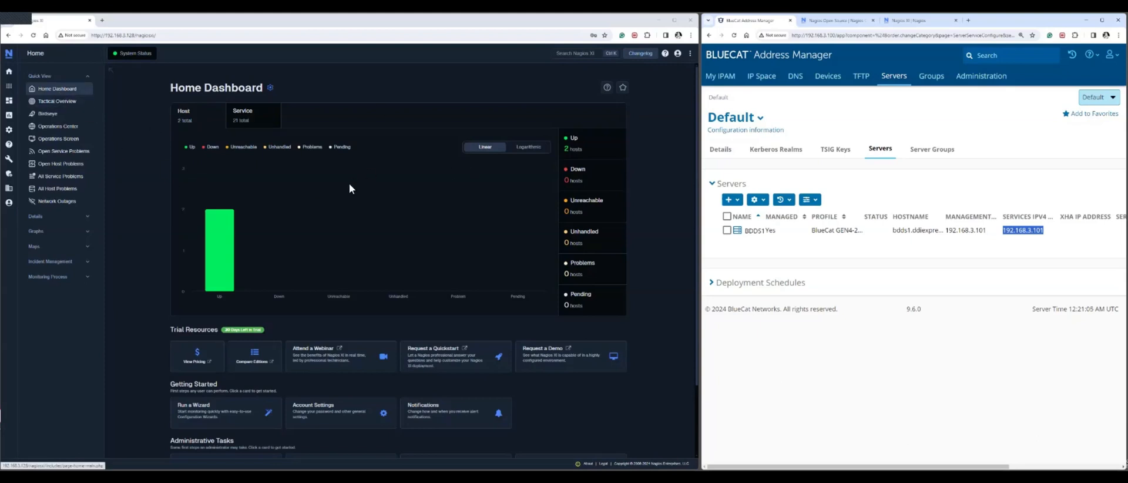
Switch to Nagios XI, open the Configuration Wizards and filter them to Linux
{"action": "mouse_move", "coordinate": [221, 227]}
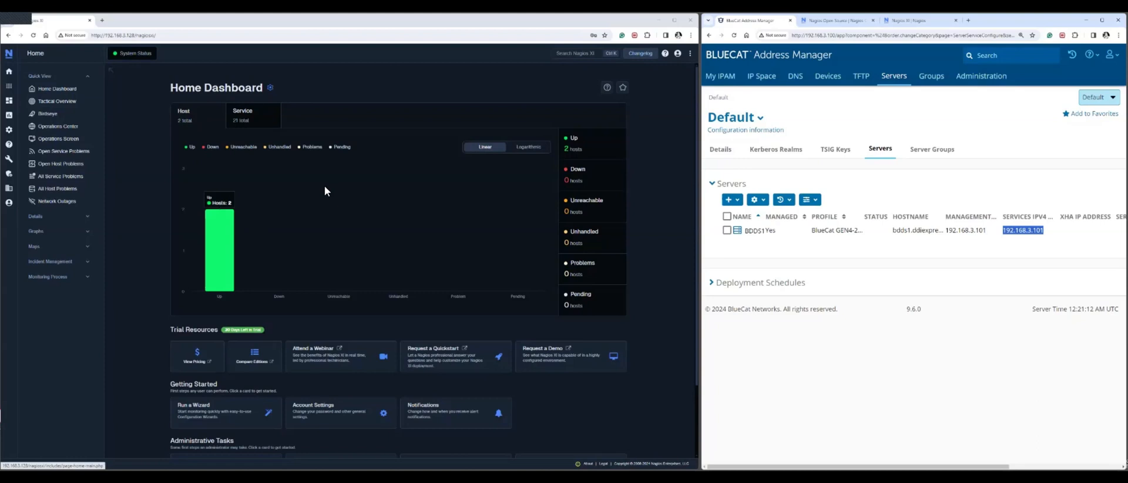
{"action": "scroll", "coordinate": [325, 189], "scroll_direction": "down", "scroll_amount": 1}
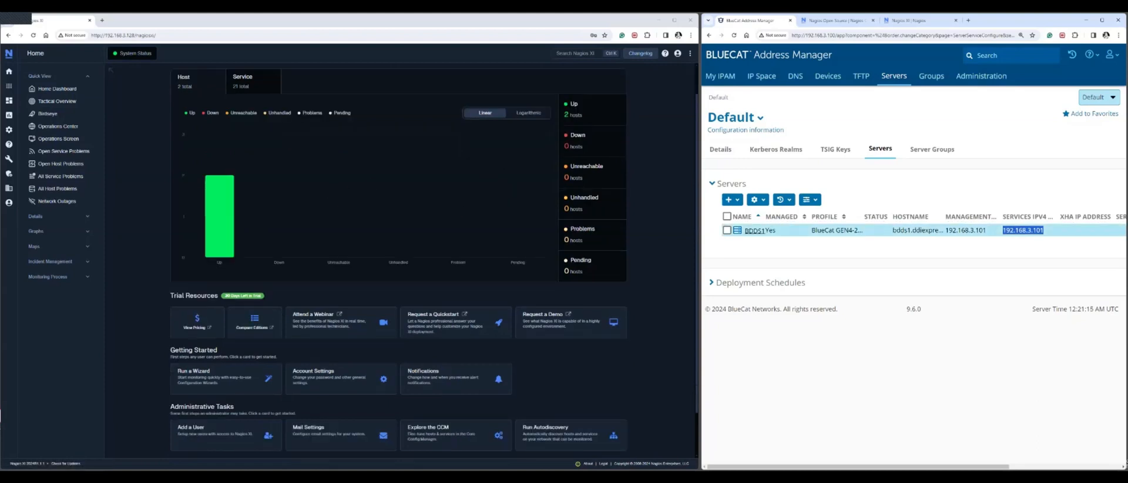
{"action": "scroll", "coordinate": [329, 233], "scroll_direction": "down", "scroll_amount": 1}
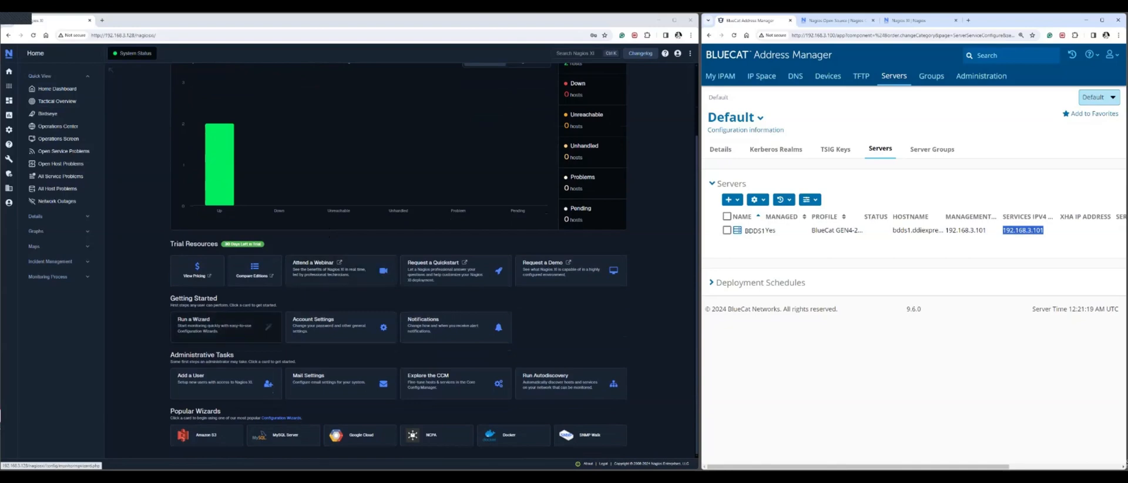
{"action": "left_click", "coordinate": [225, 326]}
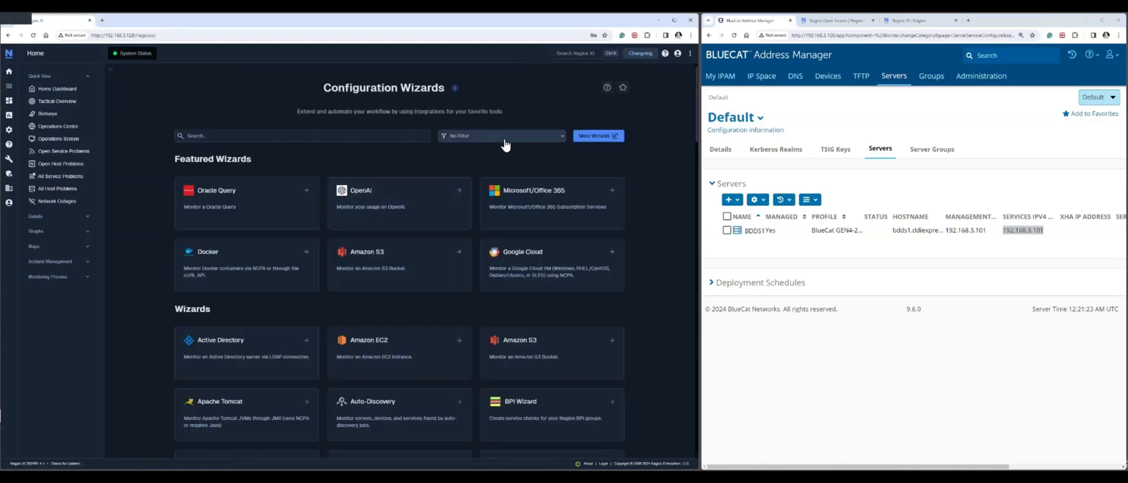
{"action": "left_click", "coordinate": [503, 140]}
{"action": "left_click", "coordinate": [502, 151]}
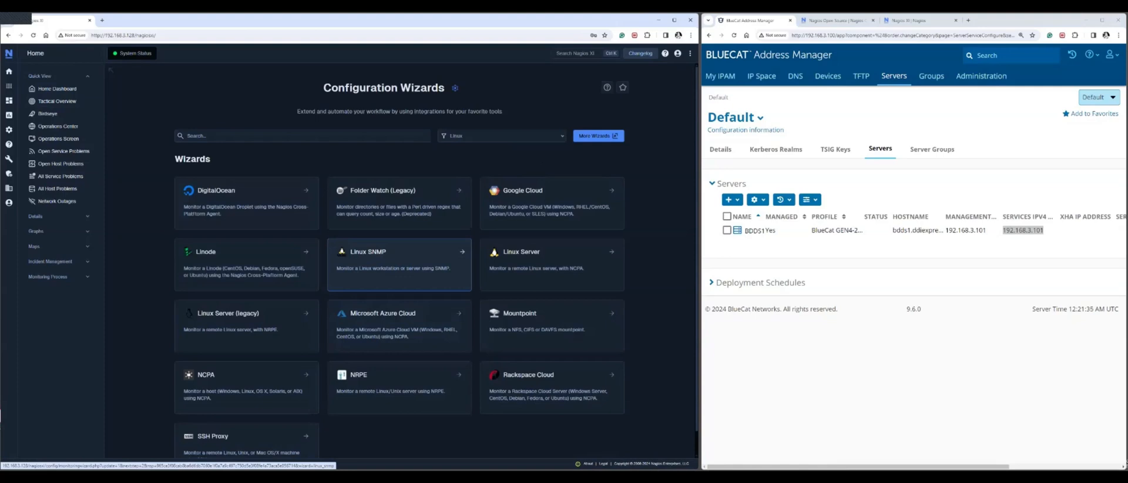
Start the Linux SNMP configuration wizard and set the machine's IP address to 192.168.3.101
{"action": "left_click", "coordinate": [399, 264]}
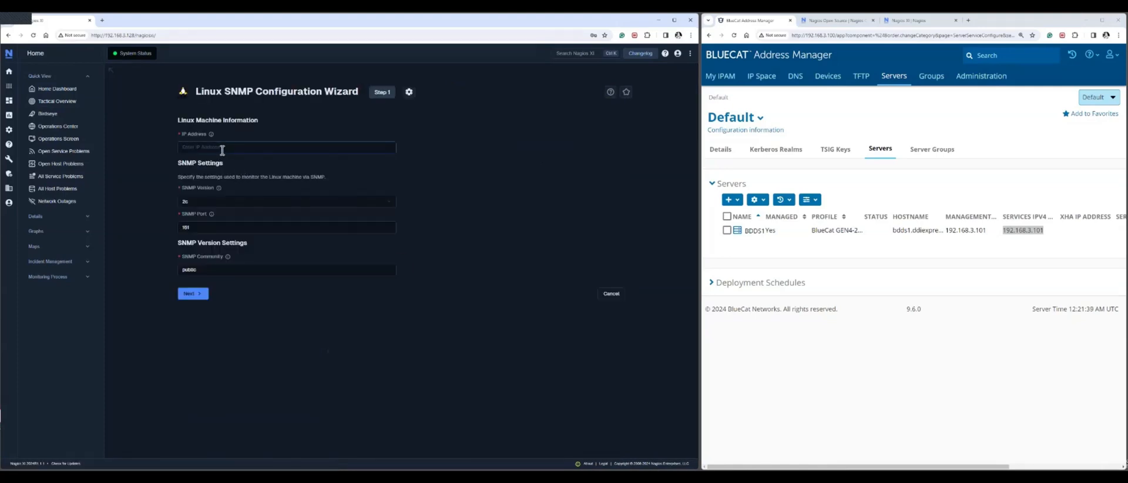
{"action": "type", "text": "192.168.3.101"}
In BlueCat Address Manager, open BDDS1's service configuration and load its Simple Network Management Protocol (SNMP) settings
{"action": "left_click", "coordinate": [755, 230]}
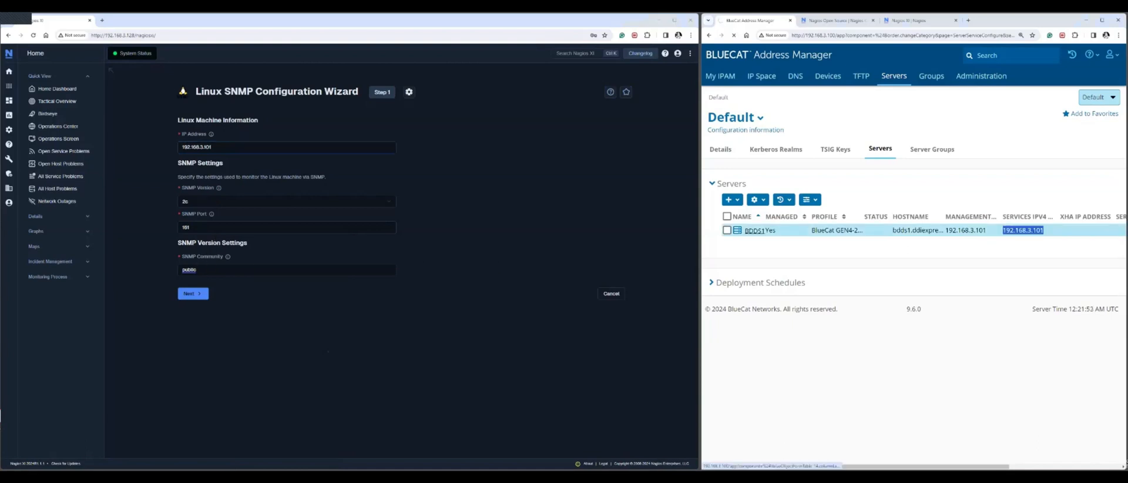
{"action": "left_click", "coordinate": [745, 117]}
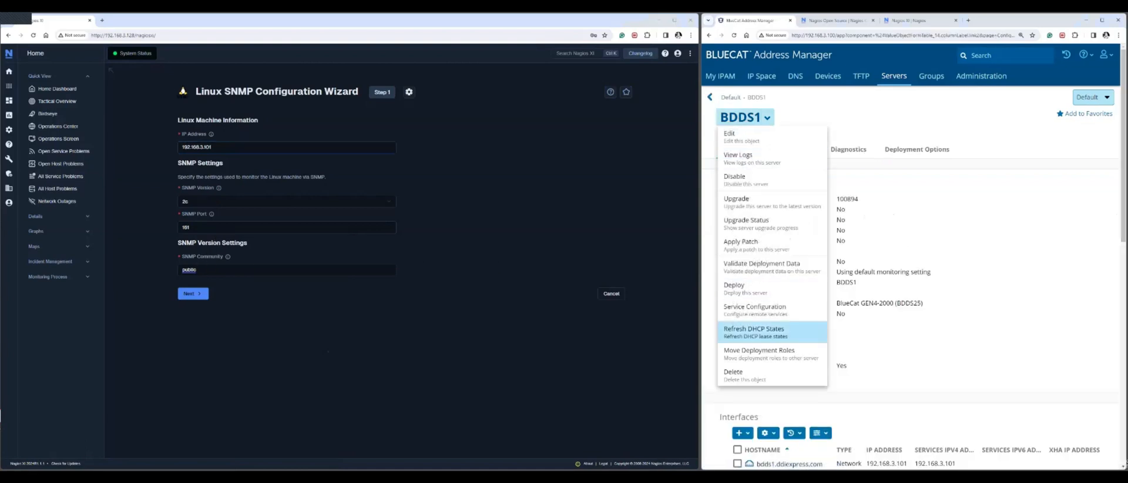
{"action": "left_click", "coordinate": [764, 310]}
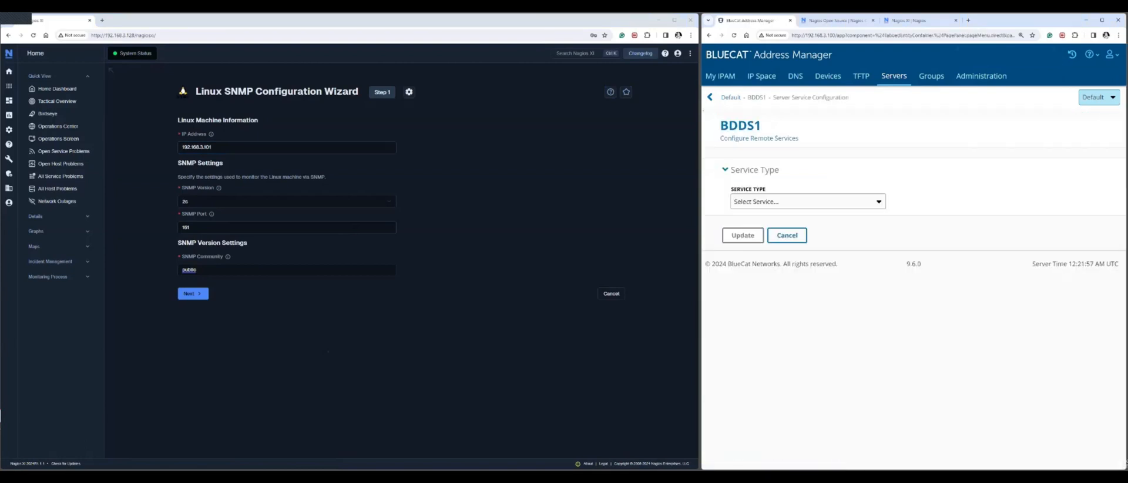
{"action": "left_click", "coordinate": [808, 202]}
{"action": "left_click", "coordinate": [801, 327]}
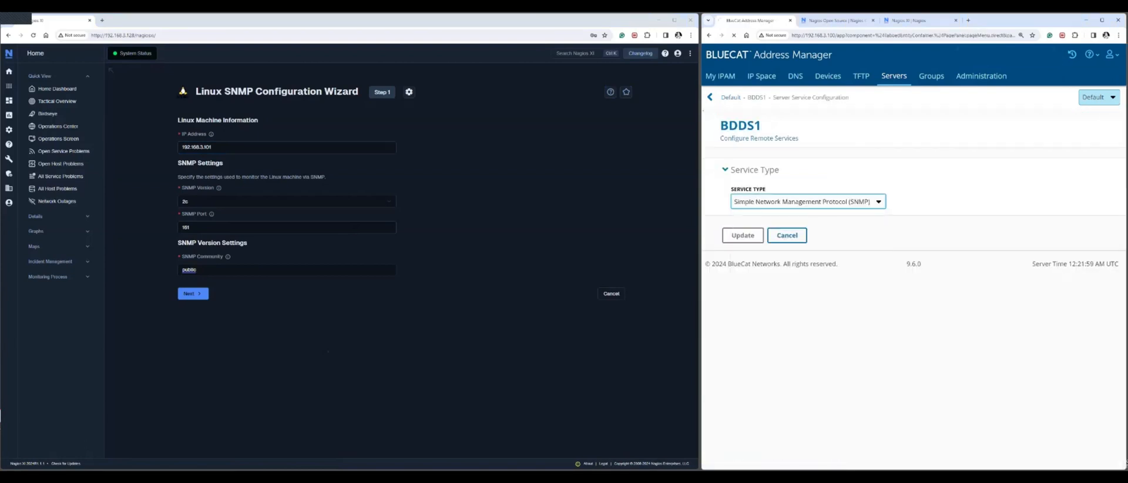
{"action": "scroll", "coordinate": [914, 256], "scroll_direction": "down", "scroll_amount": 5}
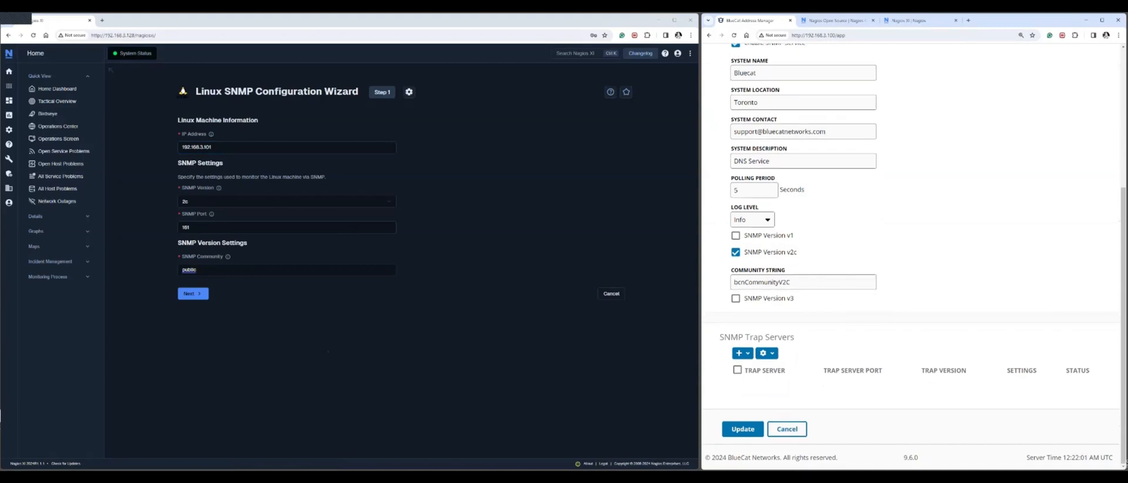
Copy BDDS1's SNMP v2c community string into the Nagios XI wizard's SNMP Community field and continue to Step 2
{"action": "left_click_drag", "start_coordinate": [792, 283], "coordinate": [732, 283]}
{"action": "right_click", "coordinate": [764, 280]}
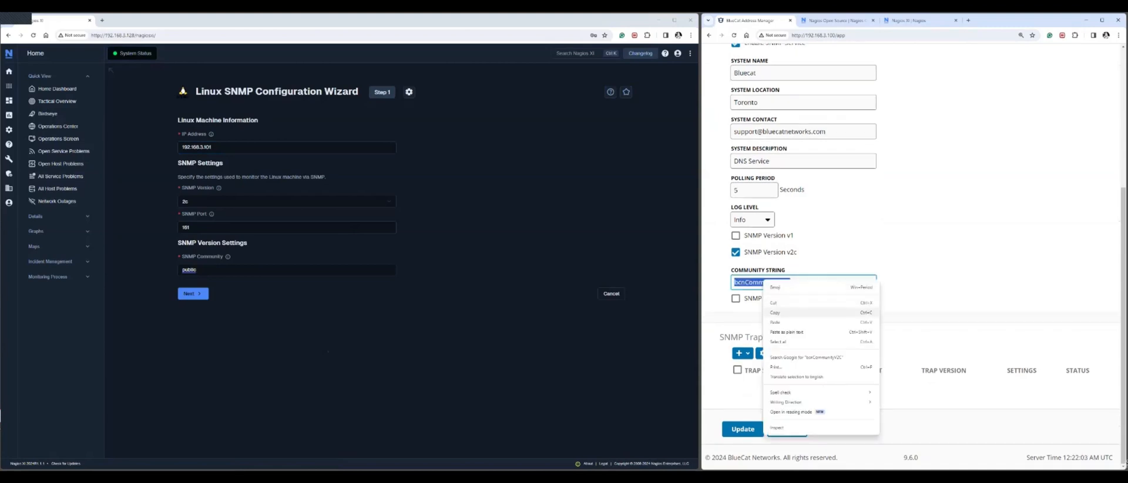
{"action": "left_click", "coordinate": [778, 313]}
{"action": "double_click", "coordinate": [189, 270]}
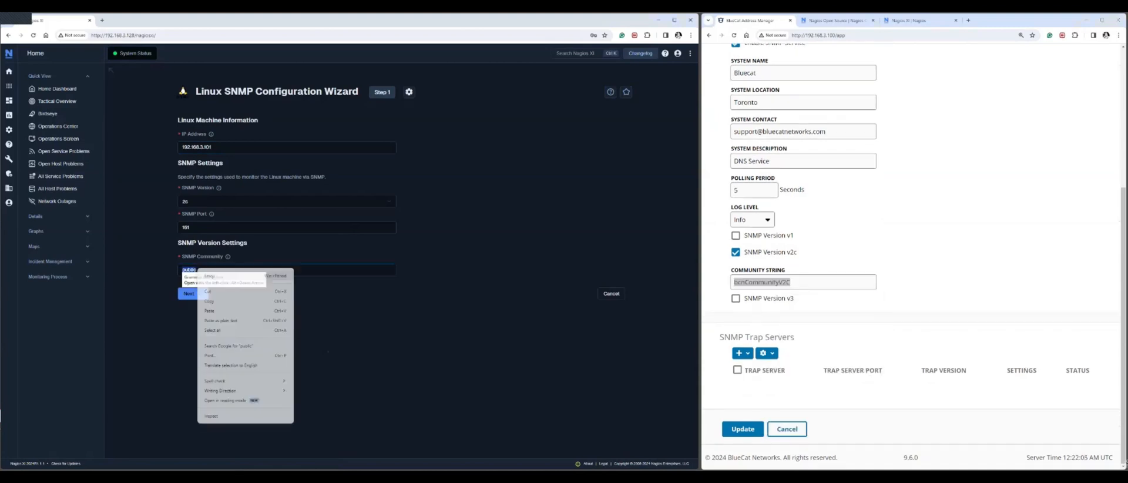
{"action": "right_click", "coordinate": [198, 270]}
{"action": "left_click", "coordinate": [221, 320]}
{"action": "left_click", "coordinate": [191, 294]}
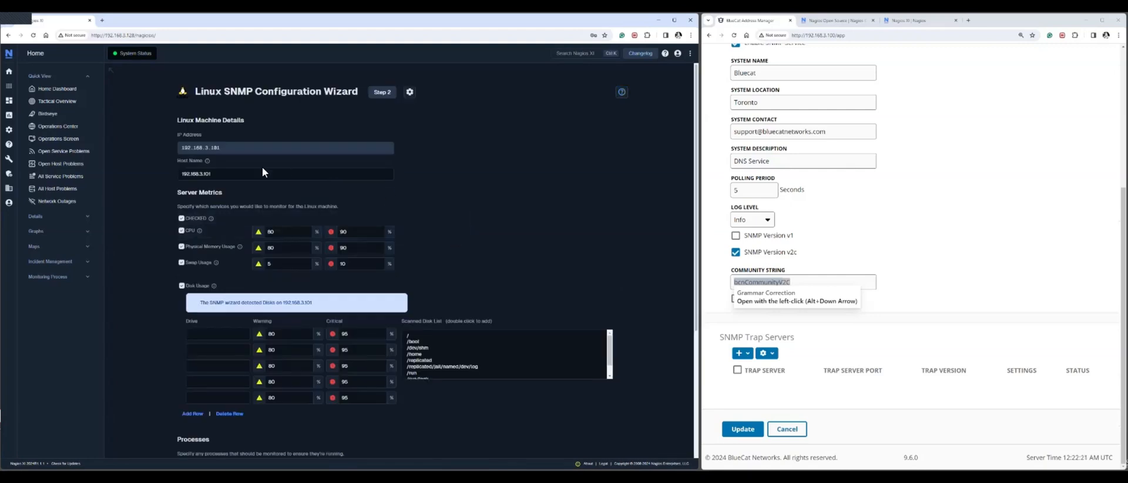
Add the scanned disks /replicated/jail/named/dev/log, /replicated and /var to the Disk Usage metrics
{"action": "scroll", "coordinate": [411, 217], "scroll_direction": "down", "scroll_amount": 2}
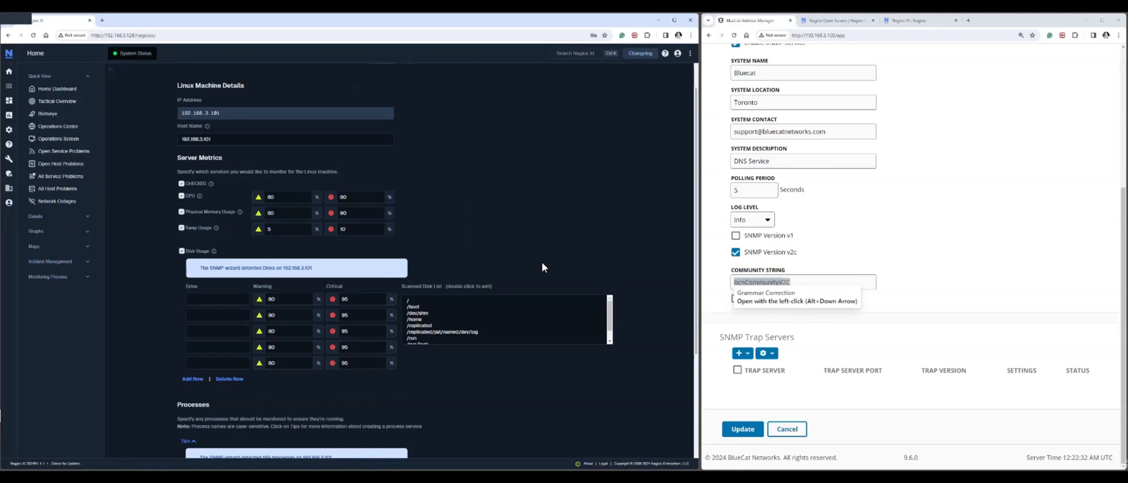
{"action": "scroll", "coordinate": [542, 262], "scroll_direction": "down", "scroll_amount": 2}
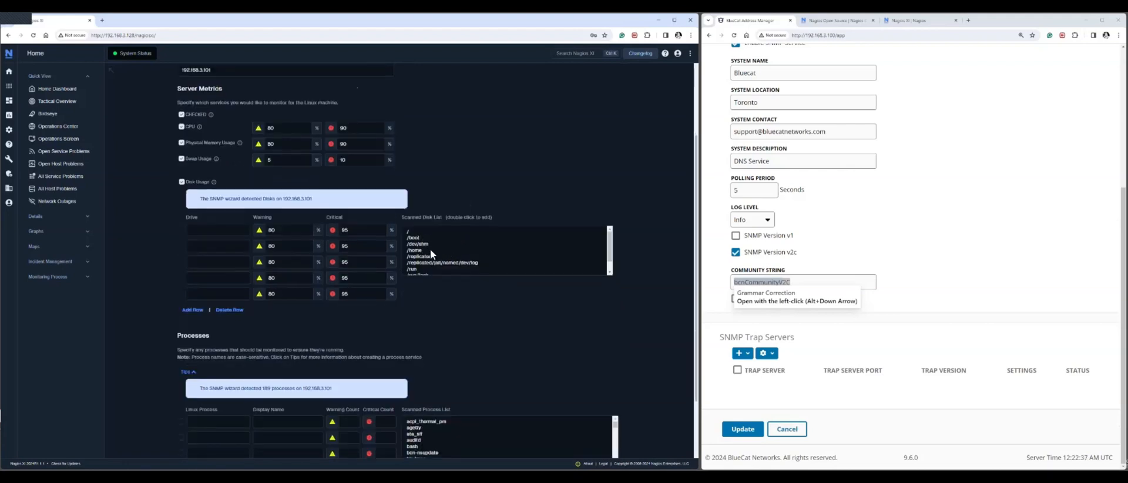
{"action": "scroll", "coordinate": [436, 256], "scroll_direction": "down", "scroll_amount": 2}
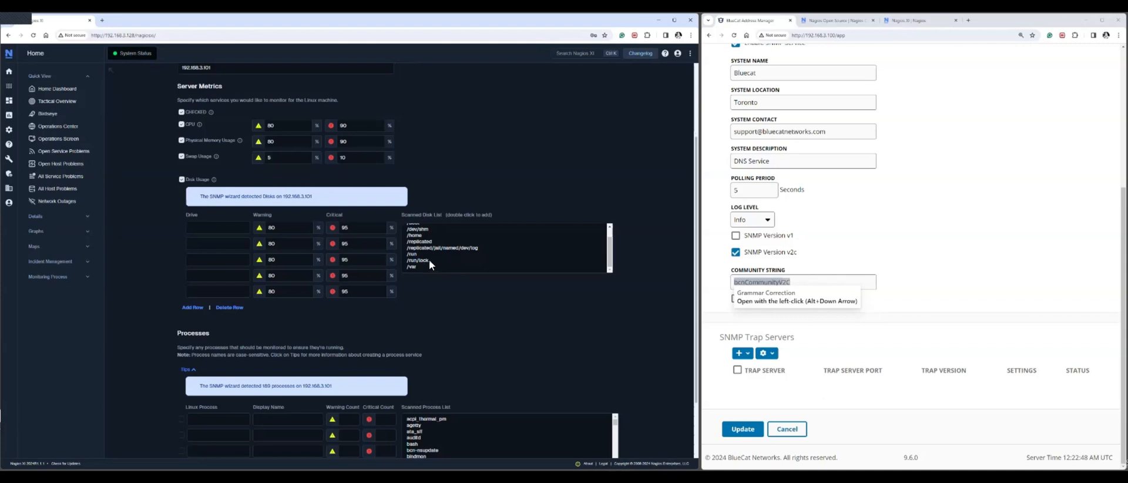
{"action": "double_click", "coordinate": [462, 248]}
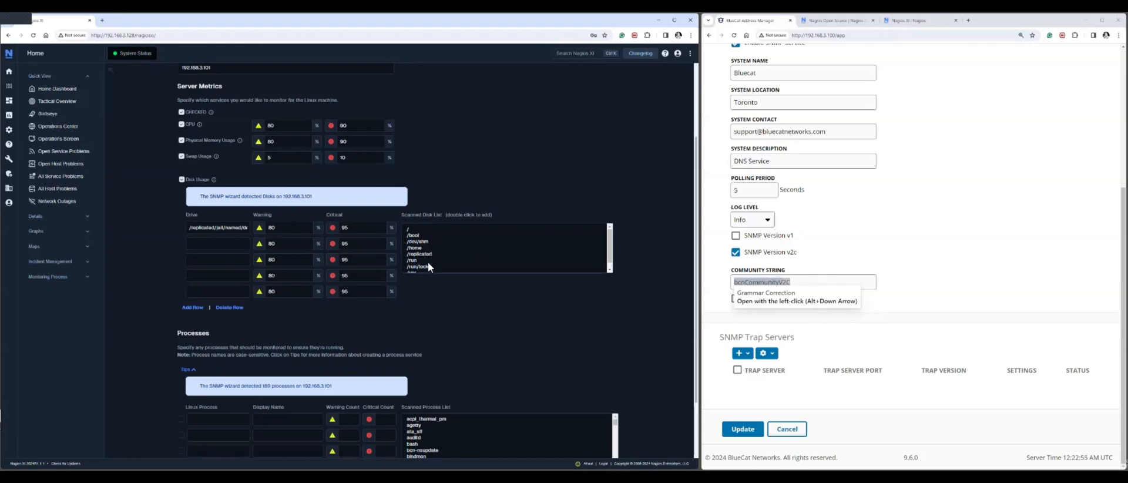
{"action": "double_click", "coordinate": [433, 254]}
{"action": "double_click", "coordinate": [490, 266]}
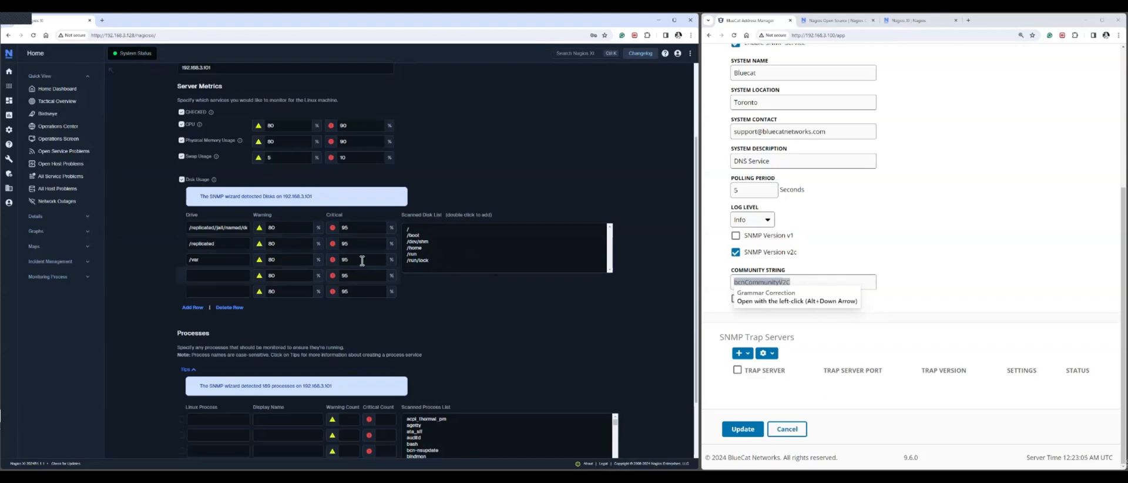
Add the scanned processes bcn-nsupdate and bindmon to the monitored Linux processes
{"action": "scroll", "coordinate": [279, 238], "scroll_direction": "down", "scroll_amount": 2}
{"action": "scroll", "coordinate": [438, 261], "scroll_direction": "down", "scroll_amount": 2}
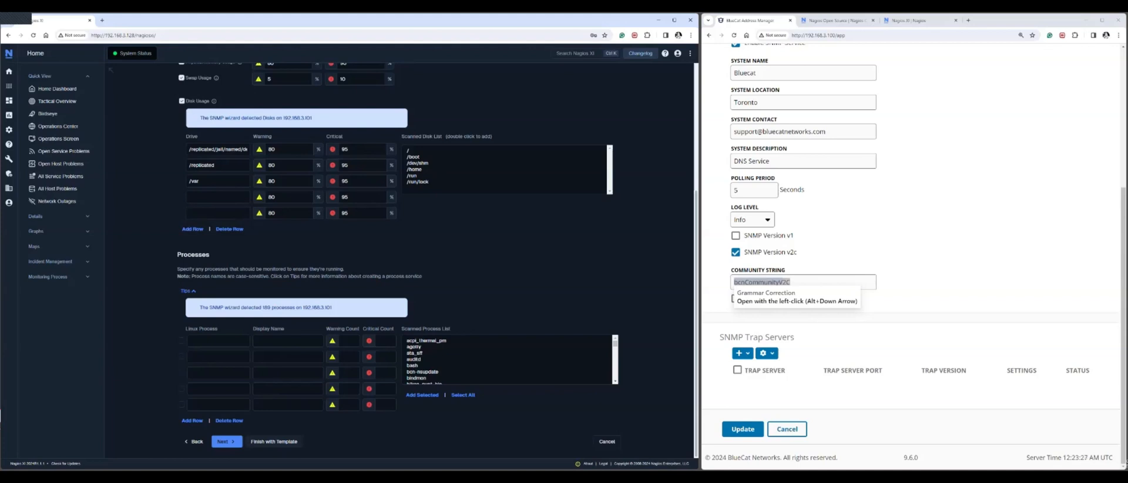
{"action": "scroll", "coordinate": [509, 359], "scroll_direction": "down", "scroll_amount": 1}
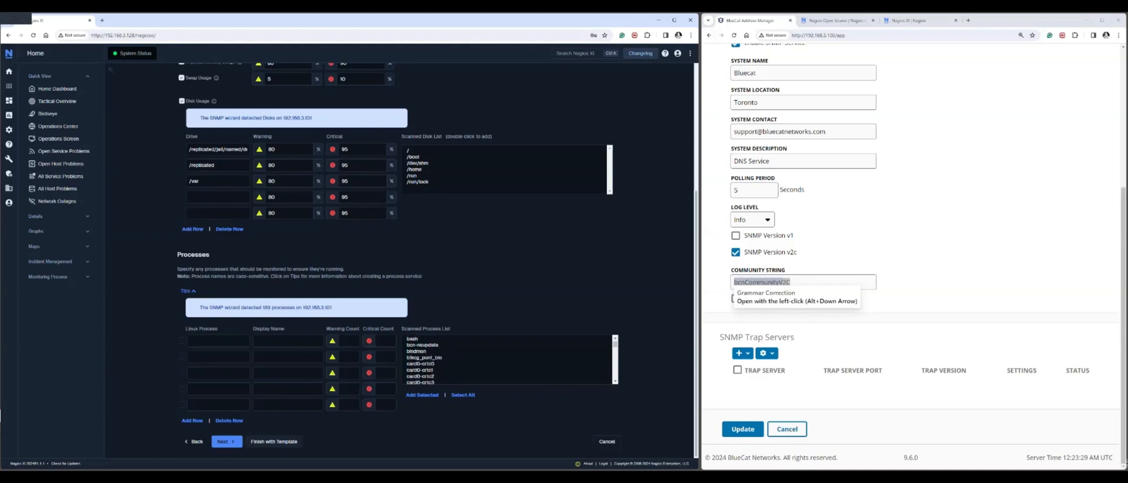
{"action": "scroll", "coordinate": [509, 359], "scroll_direction": "down", "scroll_amount": 1}
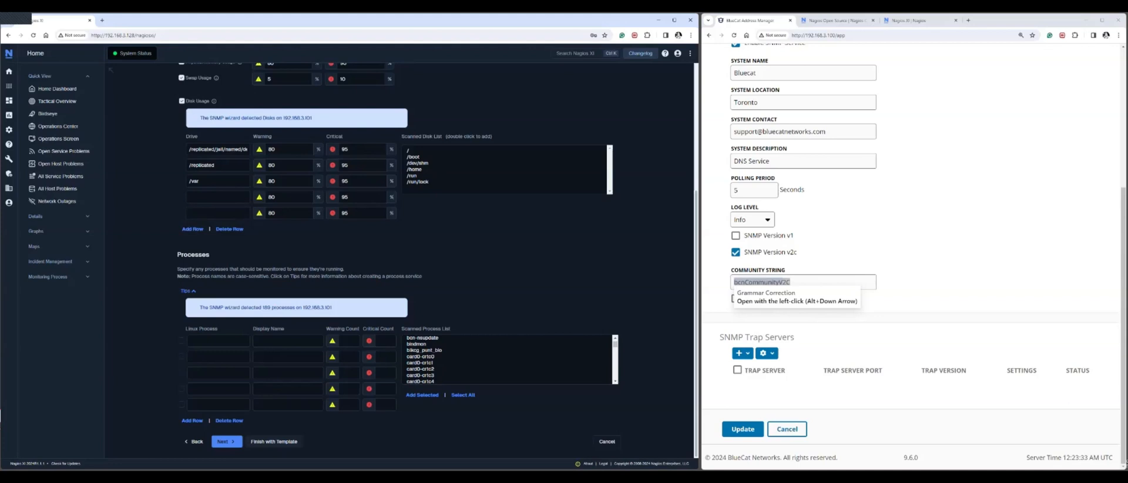
{"action": "double_click", "coordinate": [422, 338]}
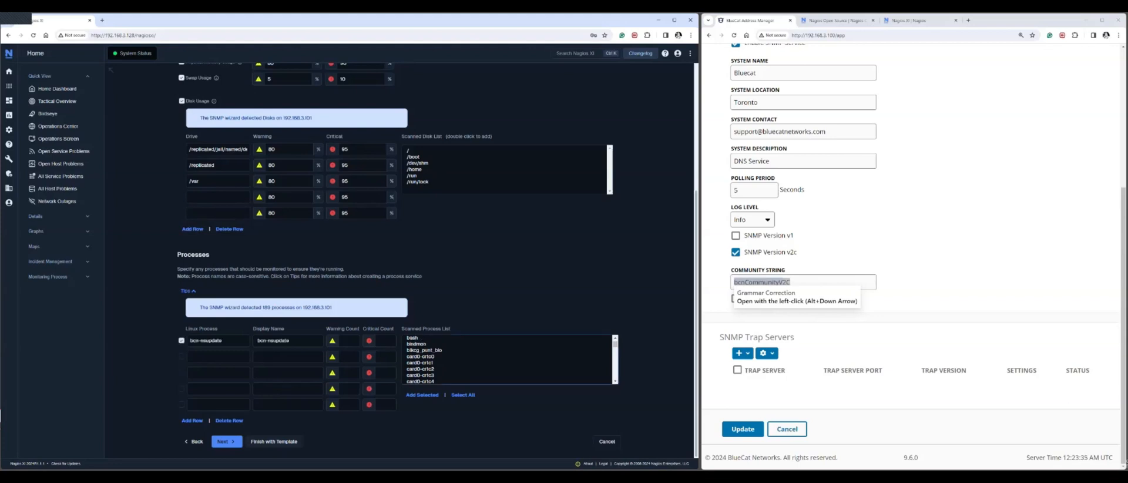
{"action": "double_click", "coordinate": [416, 344]}
Find the named and namedmon processes in the scanned process list and add both to the monitored processes
{"action": "scroll", "coordinate": [420, 357], "scroll_direction": "down", "scroll_amount": 3}
{"action": "scroll", "coordinate": [421, 359], "scroll_direction": "up", "scroll_amount": 2}
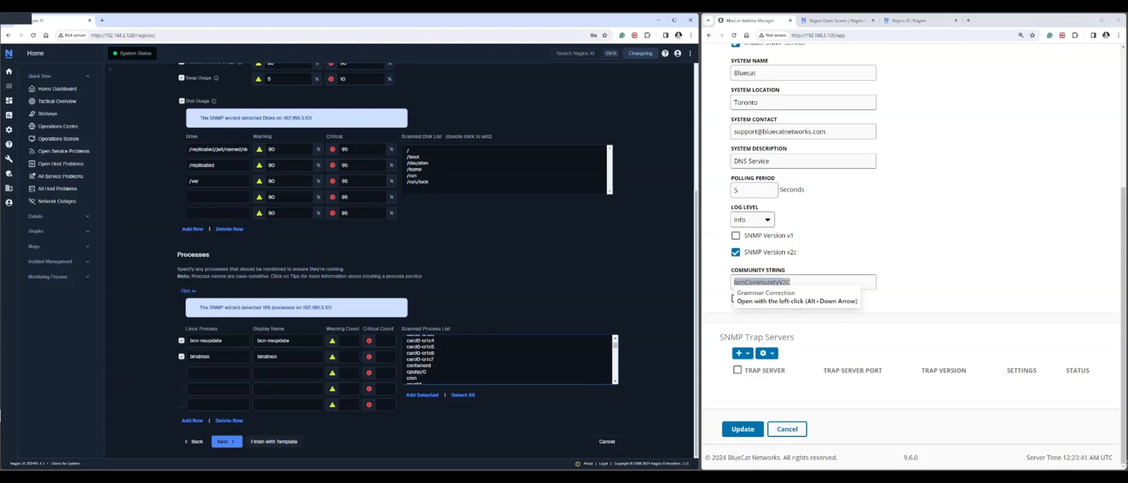
{"action": "scroll", "coordinate": [421, 358], "scroll_direction": "down", "scroll_amount": 1}
{"action": "scroll", "coordinate": [421, 358], "scroll_direction": "up", "scroll_amount": 1}
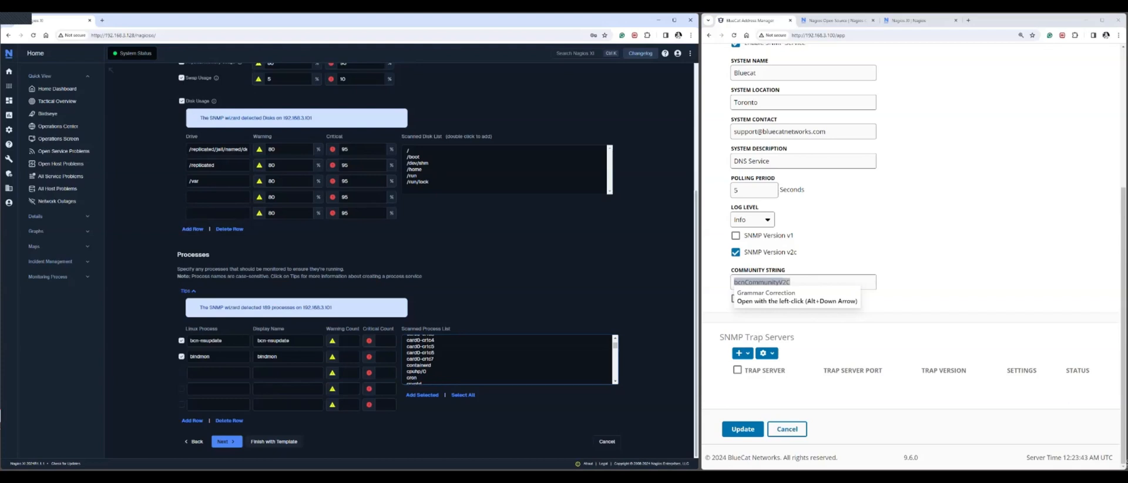
{"action": "scroll", "coordinate": [420, 358], "scroll_direction": "down", "scroll_amount": 1}
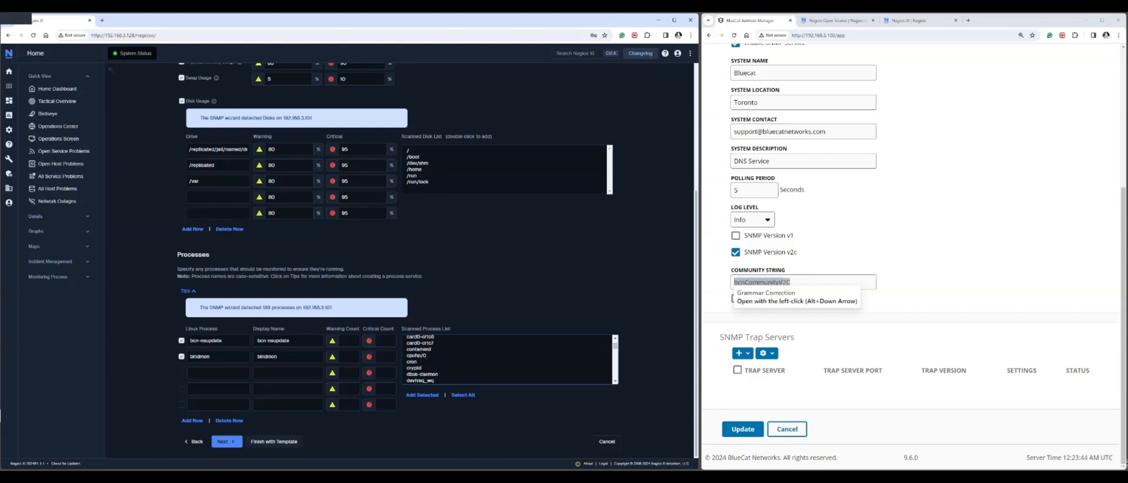
{"action": "scroll", "coordinate": [420, 358], "scroll_direction": "down", "scroll_amount": 1}
{"action": "left_click", "coordinate": [412, 344]}
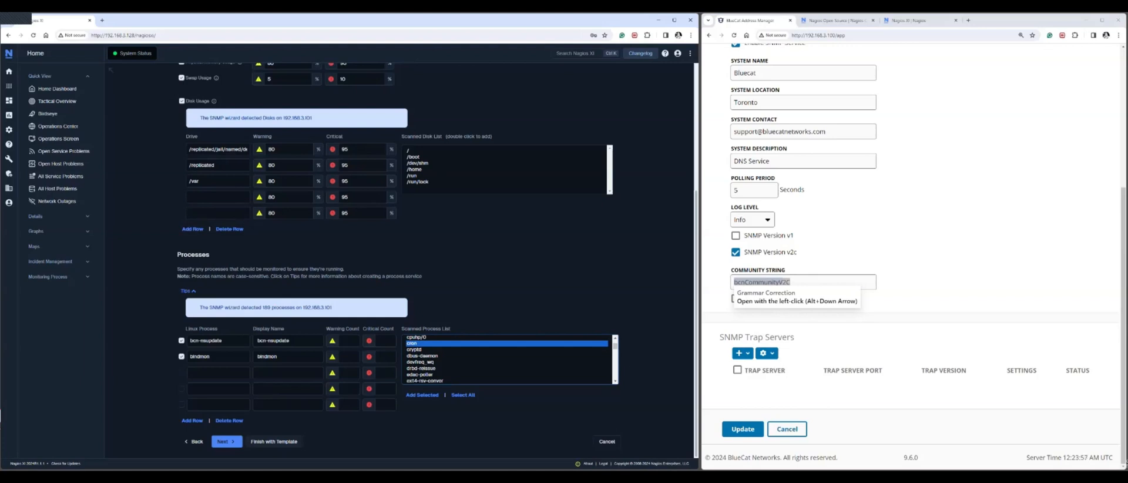
{"action": "scroll", "coordinate": [507, 358], "scroll_direction": "down", "scroll_amount": 2}
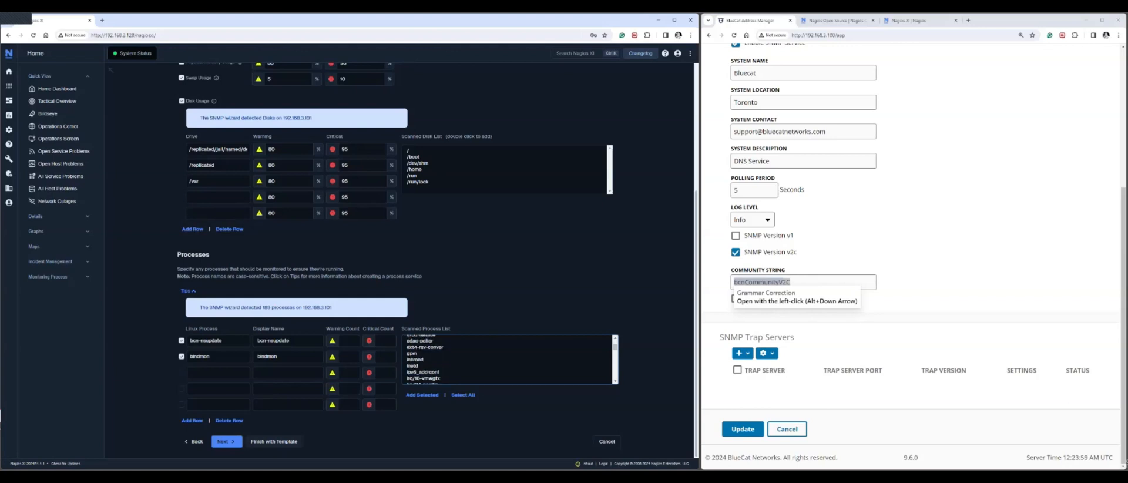
{"action": "scroll", "coordinate": [507, 358], "scroll_direction": "down", "scroll_amount": 6}
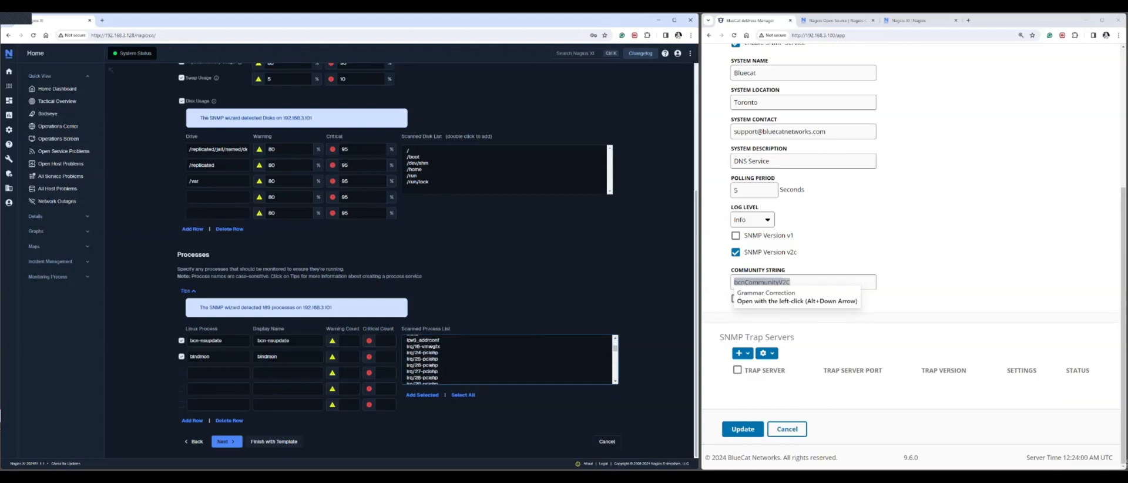
{"action": "scroll", "coordinate": [509, 359], "scroll_direction": "down", "scroll_amount": 5}
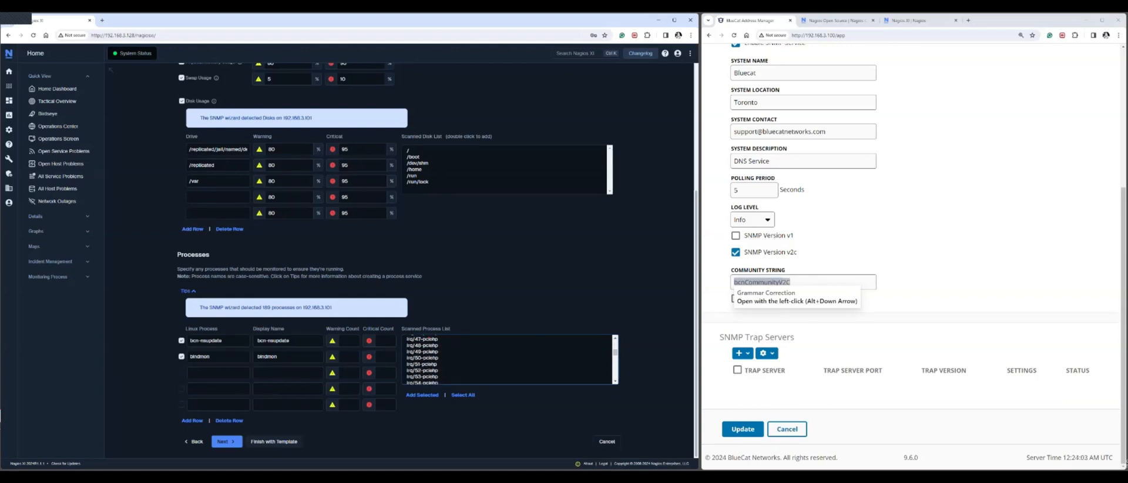
{"action": "scroll", "coordinate": [509, 359], "scroll_direction": "down", "scroll_amount": 4}
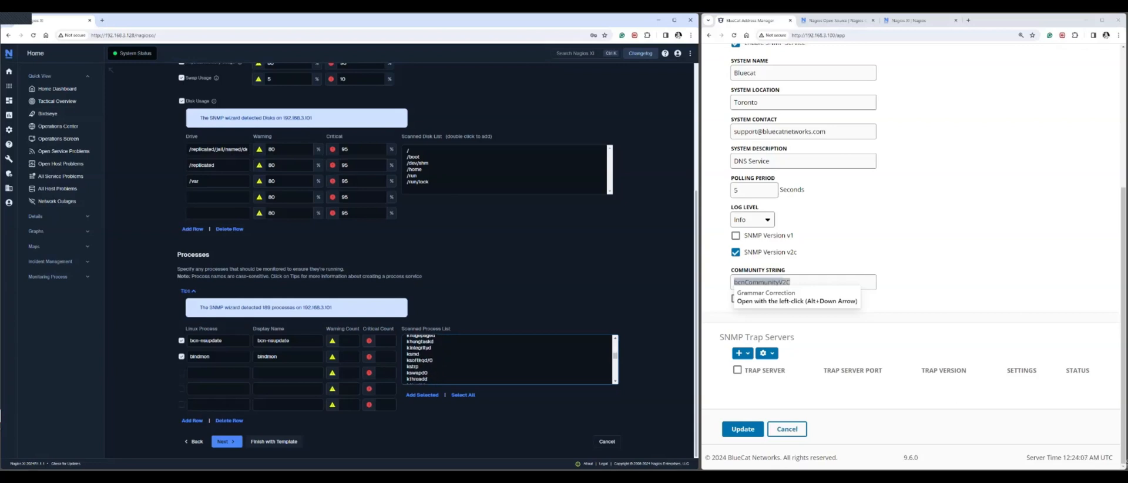
{"action": "scroll", "coordinate": [508, 359], "scroll_direction": "down", "scroll_amount": 3}
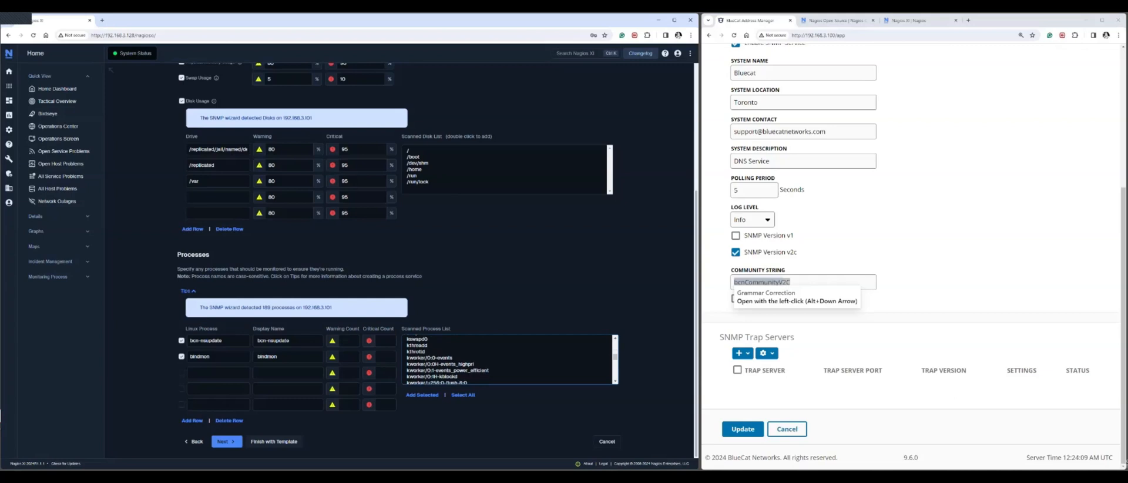
{"action": "scroll", "coordinate": [508, 359], "scroll_direction": "down", "scroll_amount": 5}
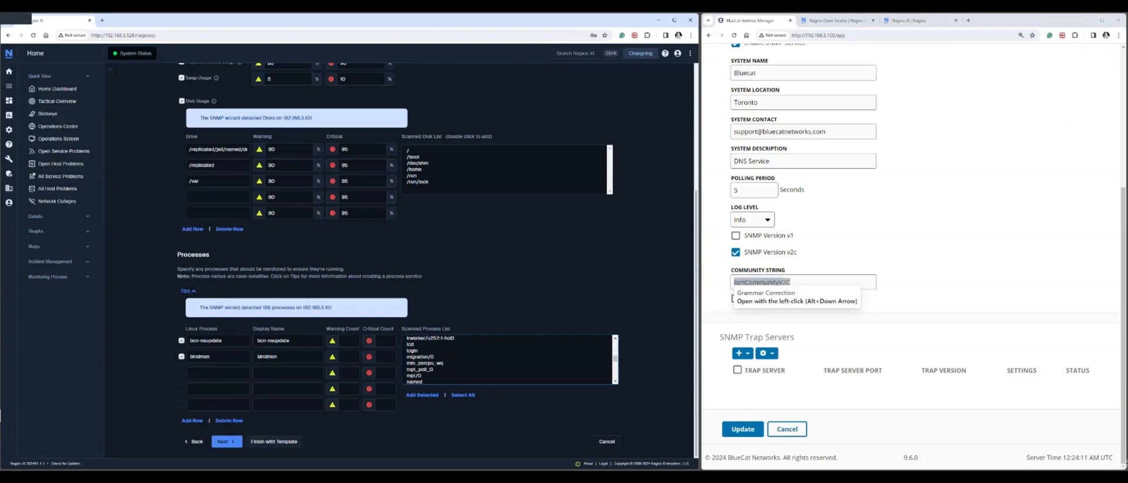
{"action": "scroll", "coordinate": [508, 359], "scroll_direction": "down", "scroll_amount": 1}
{"action": "left_click", "coordinate": [415, 348]}
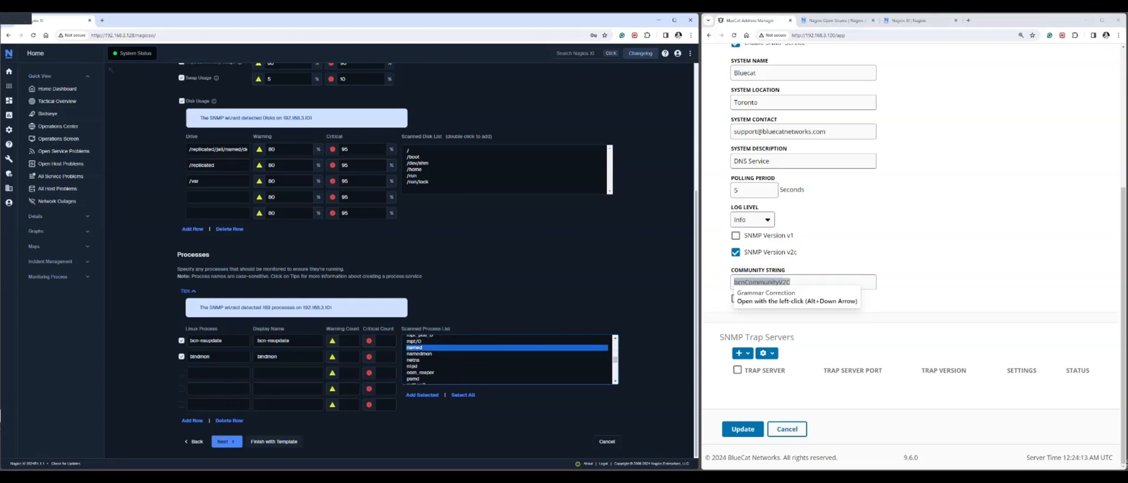
{"action": "double_click", "coordinate": [415, 347]}
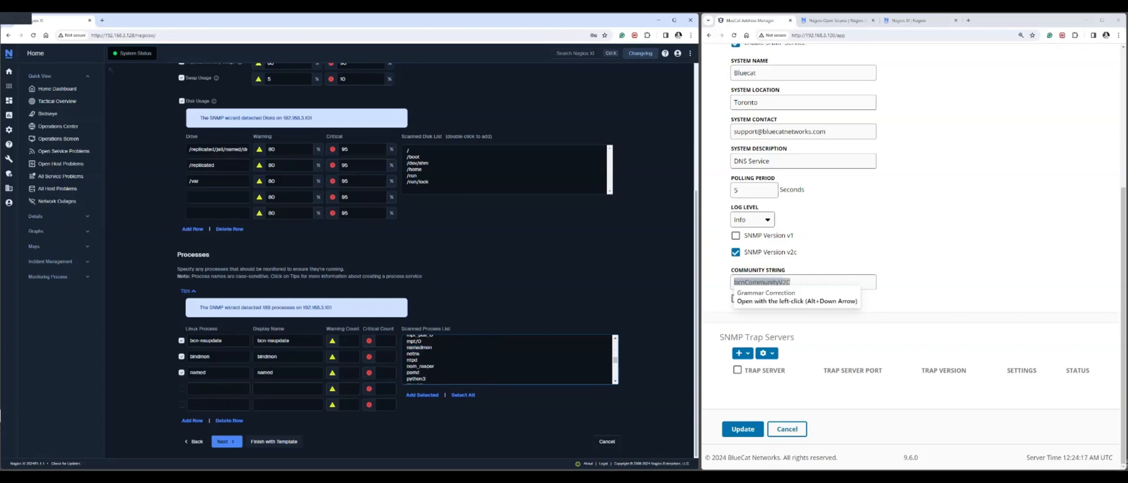
{"action": "left_click", "coordinate": [415, 348]}
{"action": "double_click", "coordinate": [415, 348]}
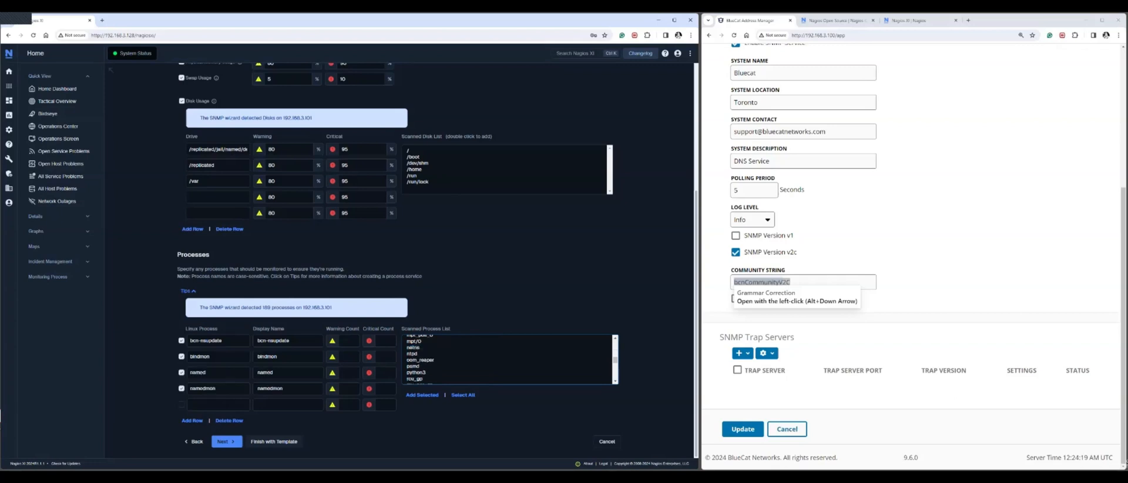
Find the syslog-ng process in the scanned process list and add it to the monitored Linux processes
{"action": "scroll", "coordinate": [508, 360], "scroll_direction": "down", "scroll_amount": 2}
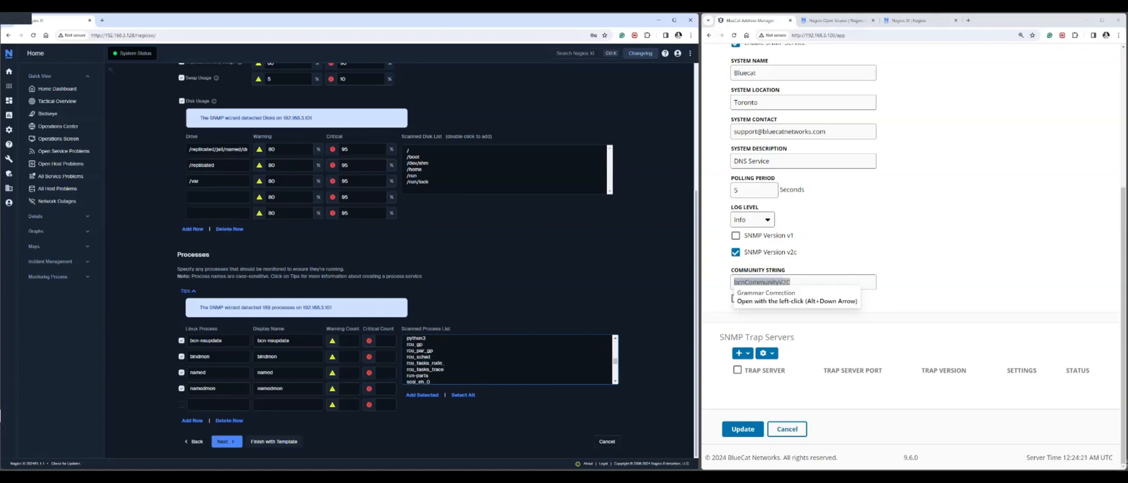
{"action": "scroll", "coordinate": [509, 359], "scroll_direction": "down", "scroll_amount": 8}
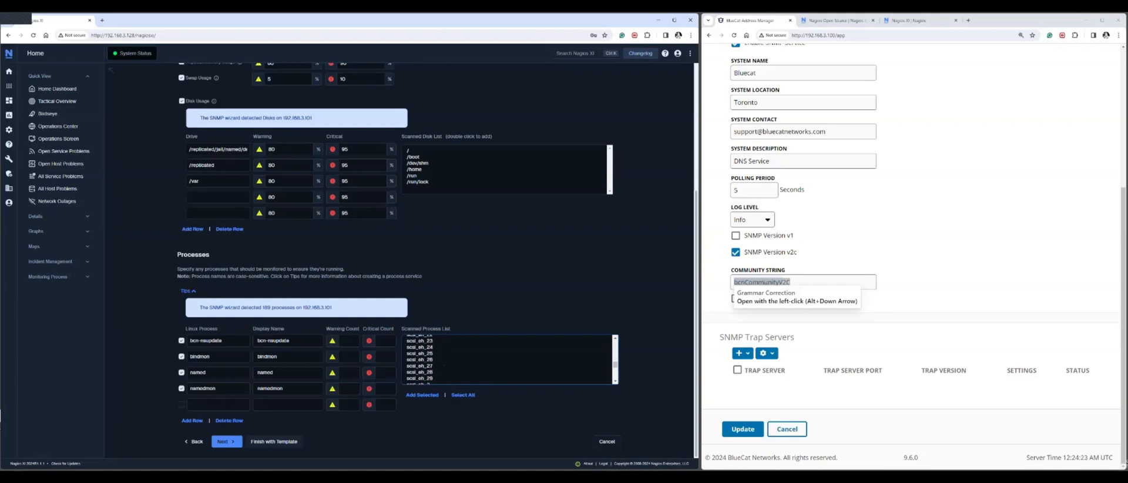
{"action": "scroll", "coordinate": [508, 359], "scroll_direction": "down", "scroll_amount": 10}
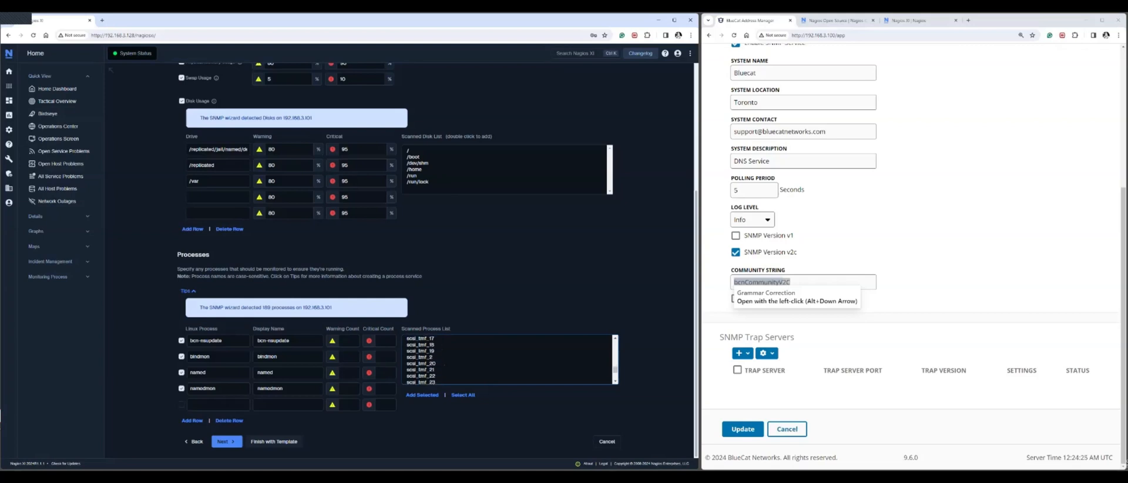
{"action": "scroll", "coordinate": [508, 359], "scroll_direction": "down", "scroll_amount": 10}
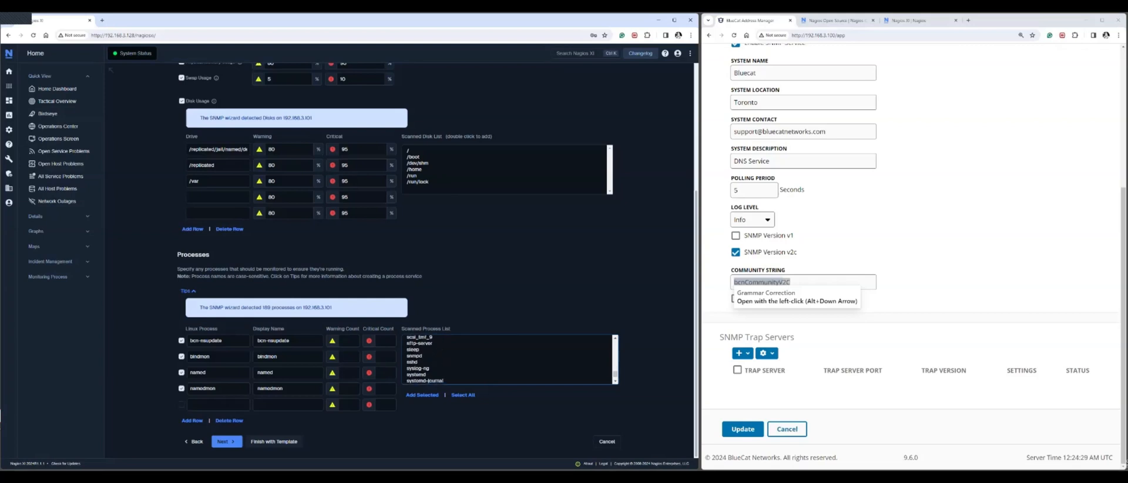
{"action": "left_click", "coordinate": [418, 369]}
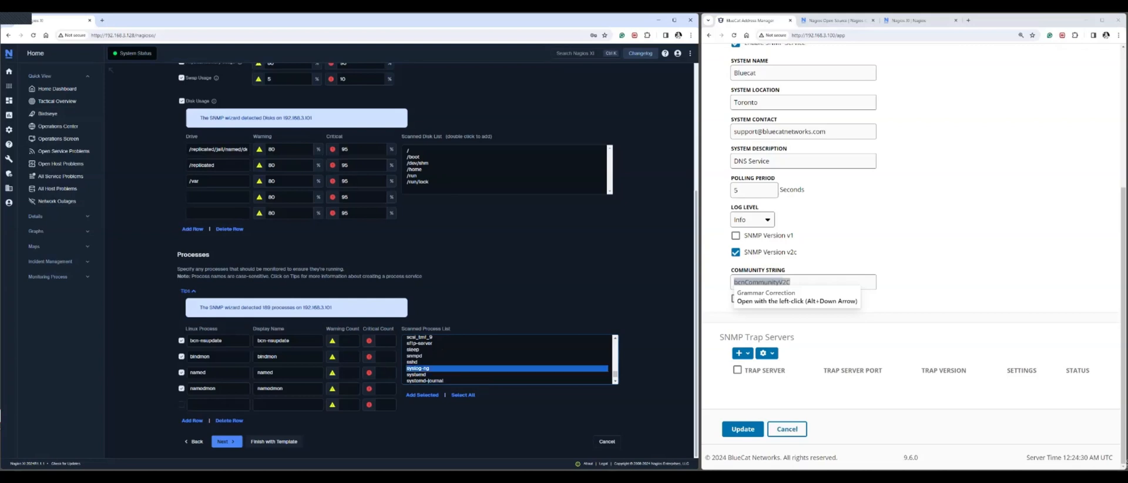
{"action": "double_click", "coordinate": [418, 369]}
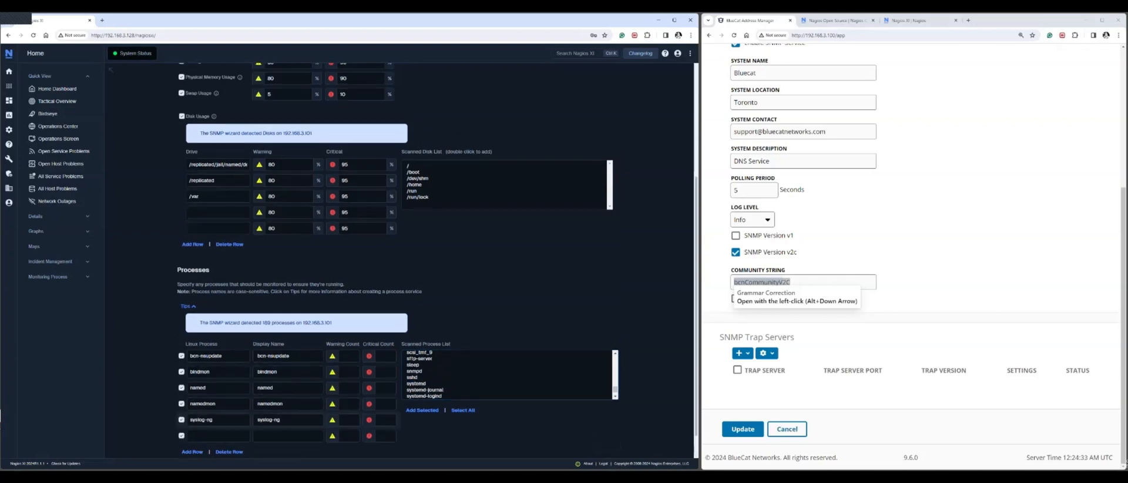
Add the scanned psmd process to the monitored Linux processes and continue to Step 3 of the wizard
{"action": "scroll", "coordinate": [425, 374], "scroll_direction": "down", "scroll_amount": 2}
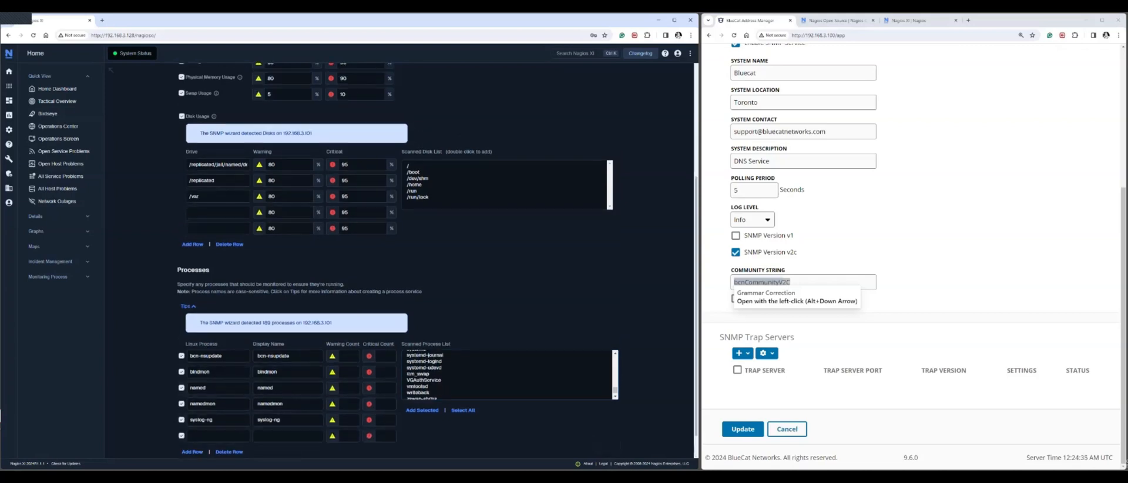
{"action": "scroll", "coordinate": [424, 374], "scroll_direction": "up", "scroll_amount": 2}
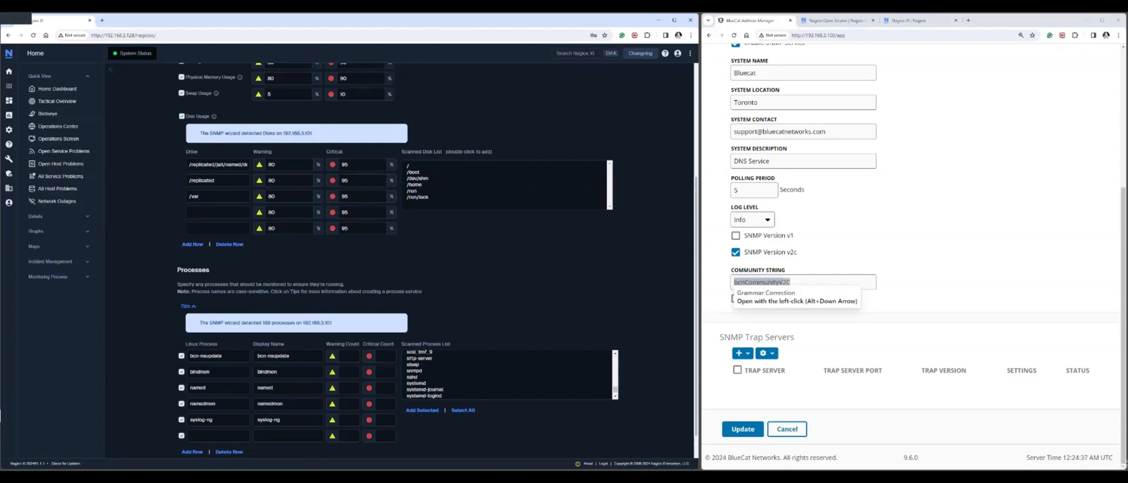
{"action": "scroll", "coordinate": [425, 374], "scroll_direction": "down", "scroll_amount": 2}
{"action": "scroll", "coordinate": [424, 374], "scroll_direction": "up", "scroll_amount": 3}
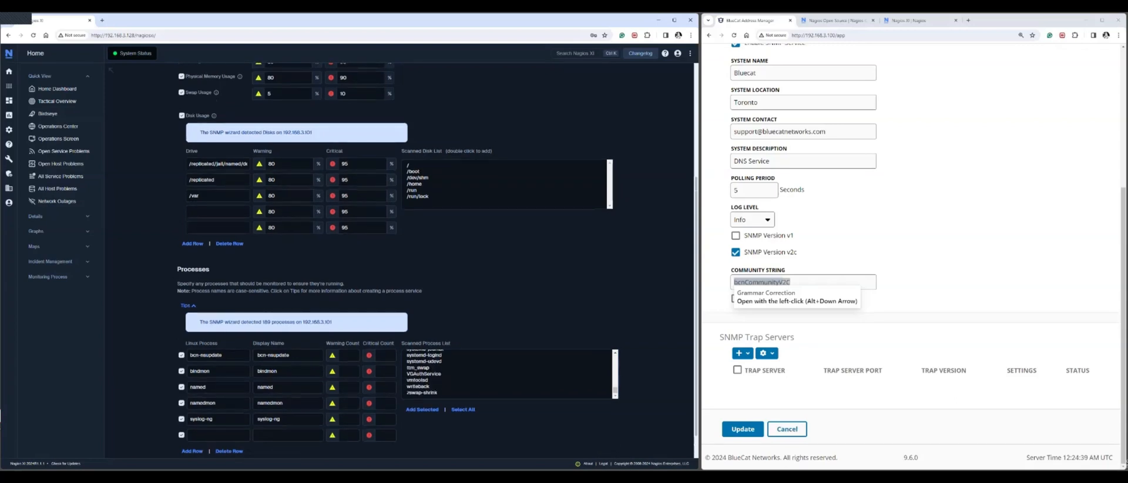
{"action": "scroll", "coordinate": [425, 374], "scroll_direction": "up", "scroll_amount": 1}
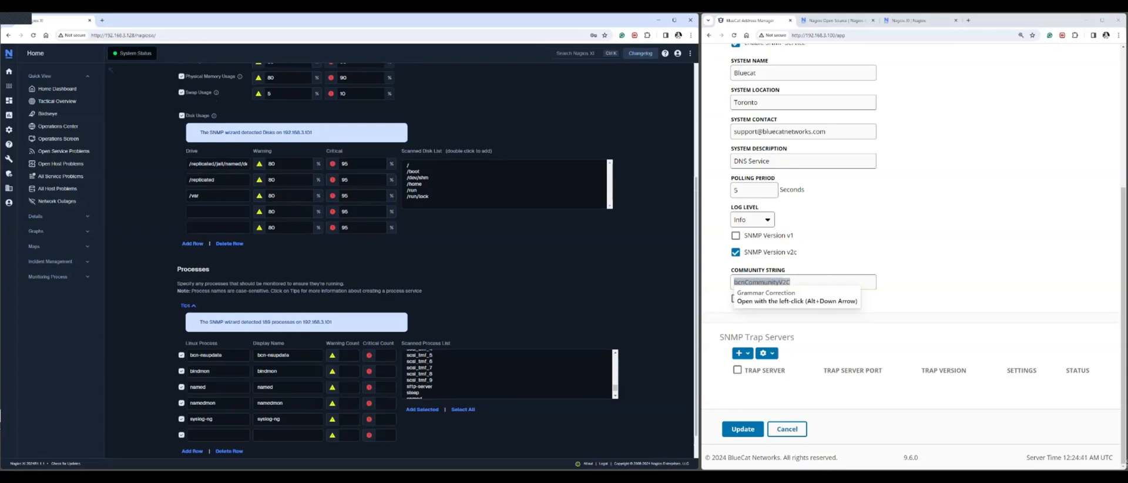
{"action": "scroll", "coordinate": [425, 374], "scroll_direction": "up", "scroll_amount": 5}
{"action": "scroll", "coordinate": [424, 375], "scroll_direction": "up", "scroll_amount": 5}
{"action": "left_click", "coordinate": [425, 374]}
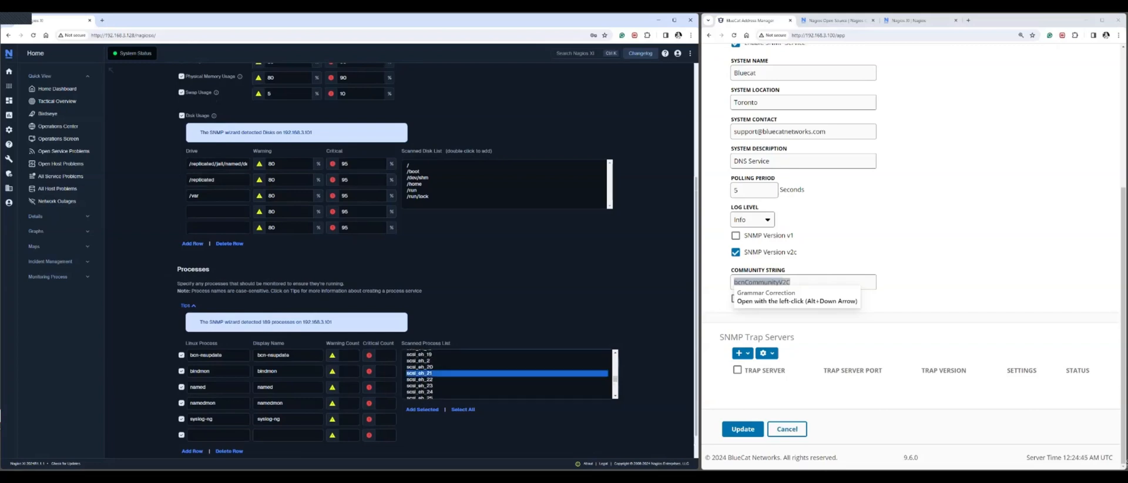
{"action": "left_click", "coordinate": [425, 373], "text": "ctrl"}
{"action": "key", "text": "p"}
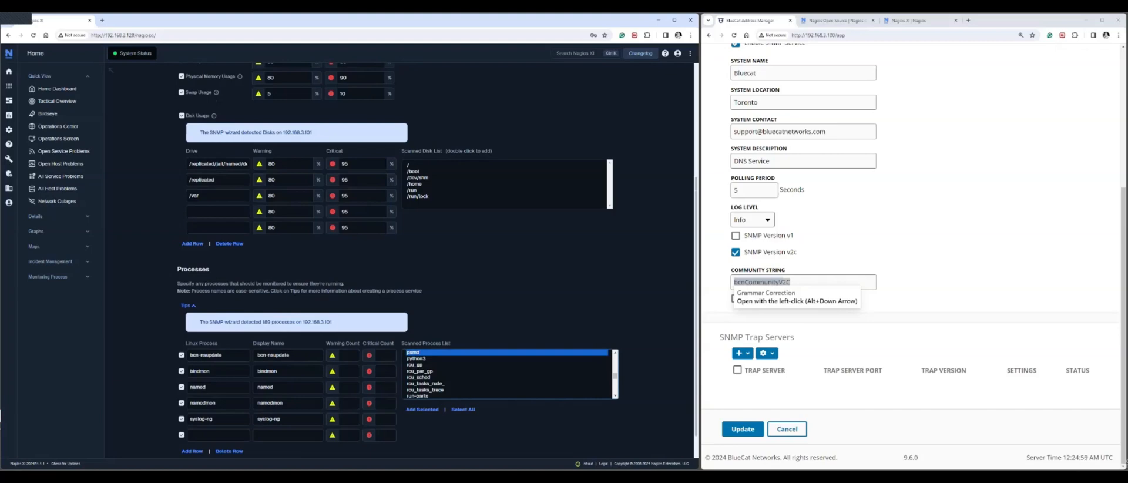
{"action": "double_click", "coordinate": [413, 353]}
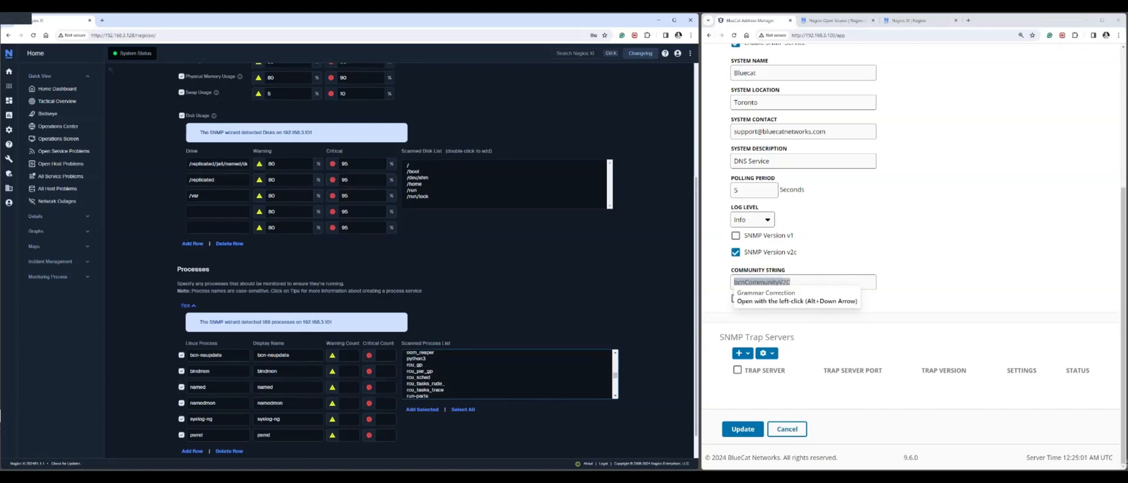
{"action": "scroll", "coordinate": [438, 260], "scroll_direction": "down", "scroll_amount": 1}
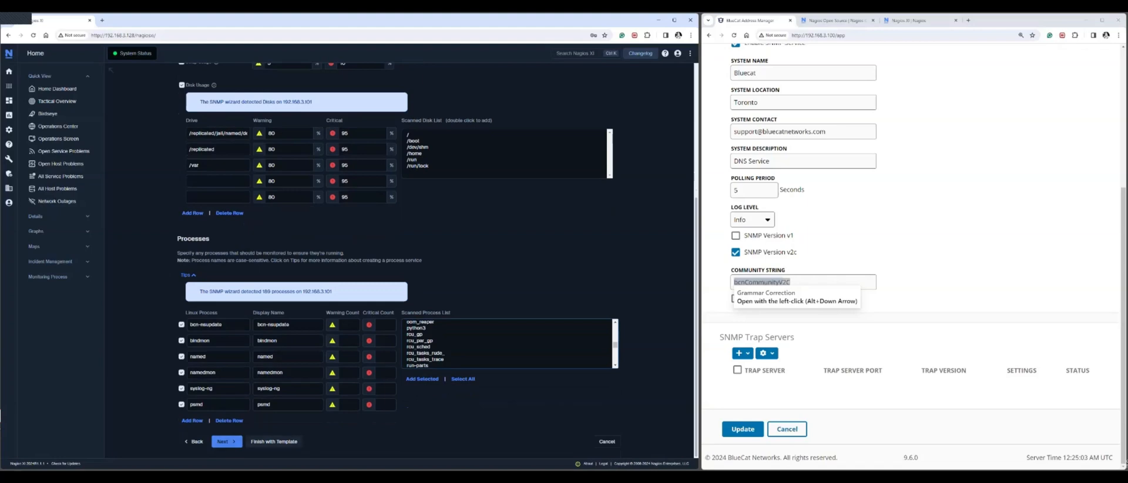
{"action": "left_click", "coordinate": [227, 441]}
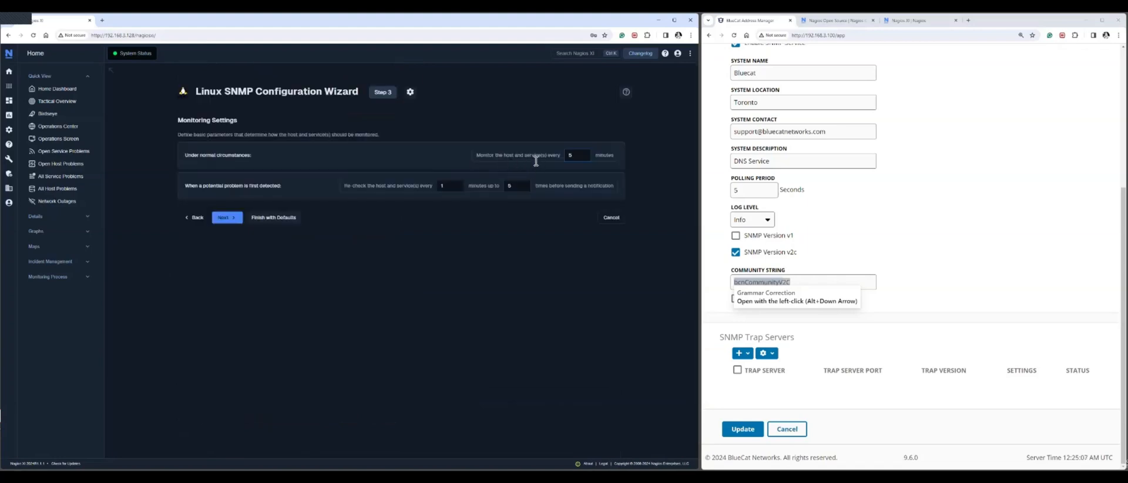
Review the monitoring intervals and accept the monitoring and notification settings to reach Step 5 of the wizard
{"action": "double_click", "coordinate": [579, 158]}
{"action": "mouse_move", "coordinate": [603, 190]}
{"action": "left_click", "coordinate": [234, 218]}
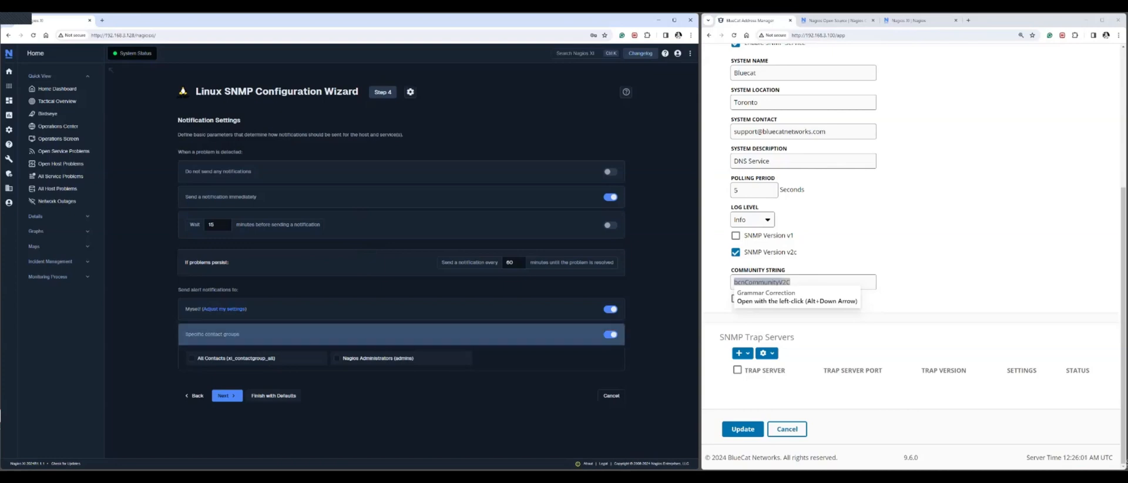
{"action": "left_click", "coordinate": [227, 395]}
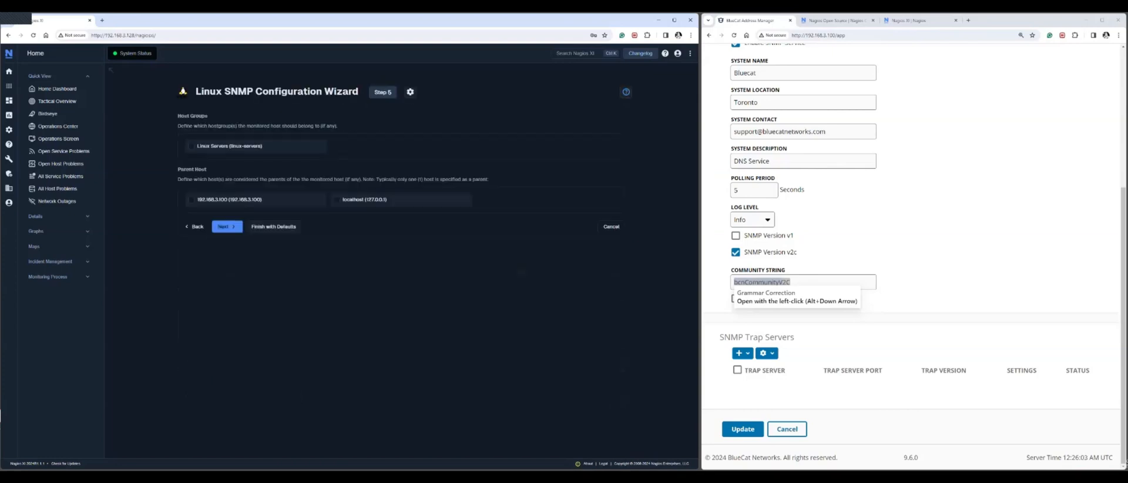
Assign the monitored host to the Linux Servers host group, and finish and apply the configuration
{"action": "left_click", "coordinate": [191, 148]}
{"action": "left_click", "coordinate": [226, 227]}
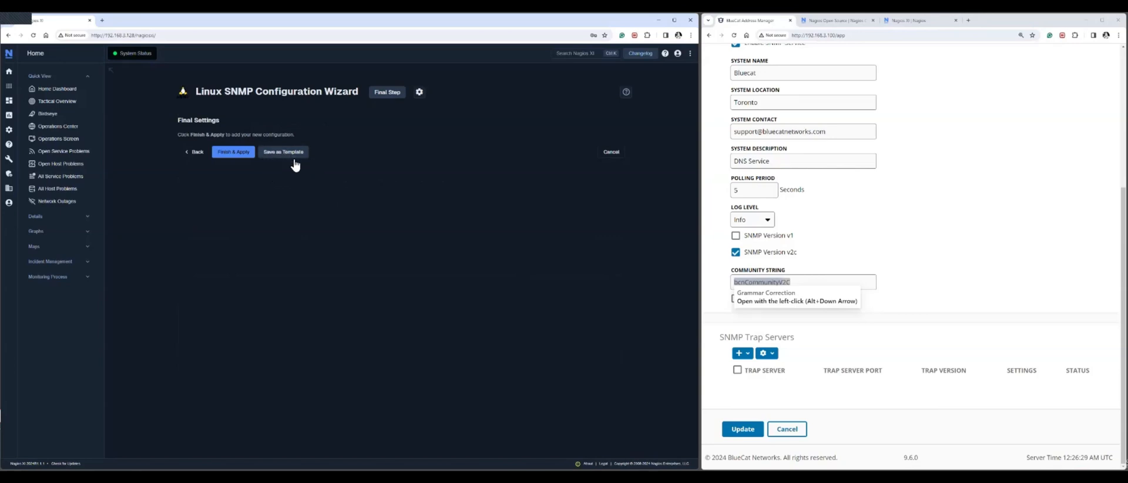
{"action": "left_click", "coordinate": [235, 154]}
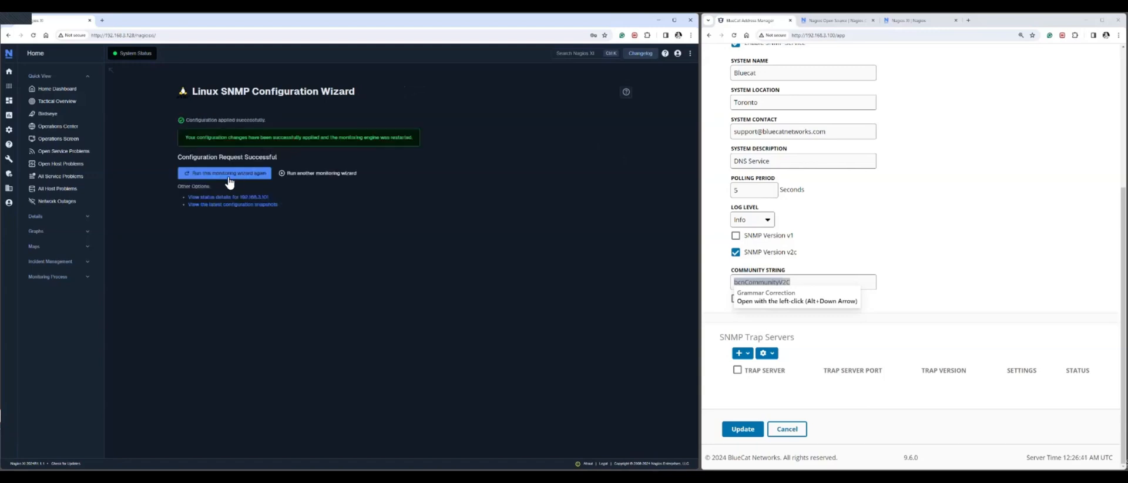
Open the up hosts from the Home Dashboard and examine the service statuses of host 192.168.3.101
{"action": "left_click", "coordinate": [57, 91]}
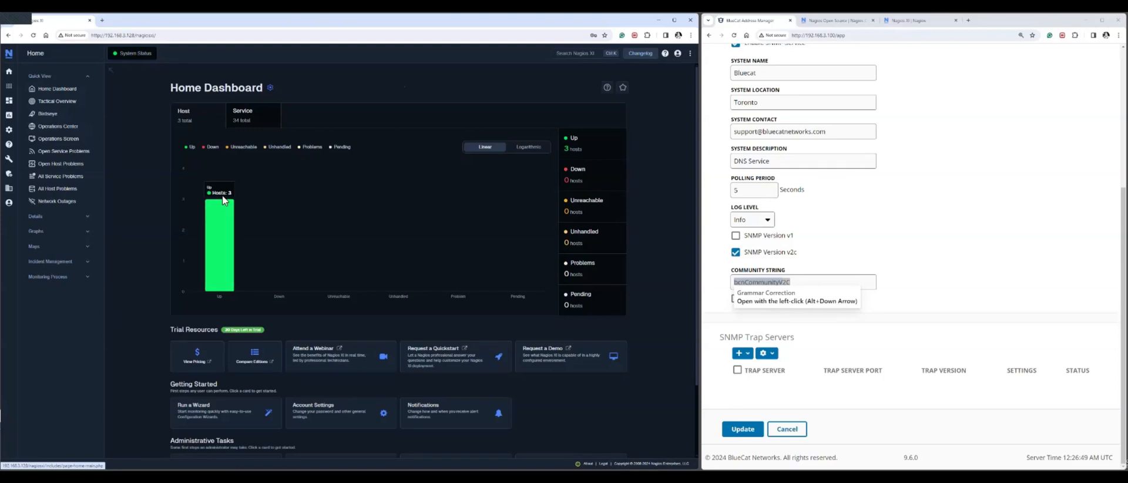
{"action": "left_click", "coordinate": [230, 234]}
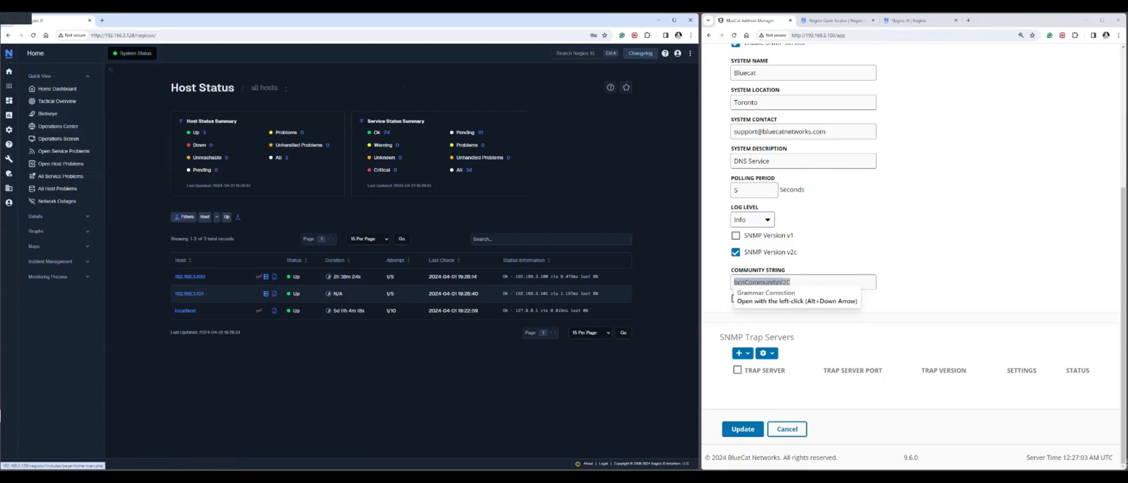
{"action": "left_click", "coordinate": [189, 293]}
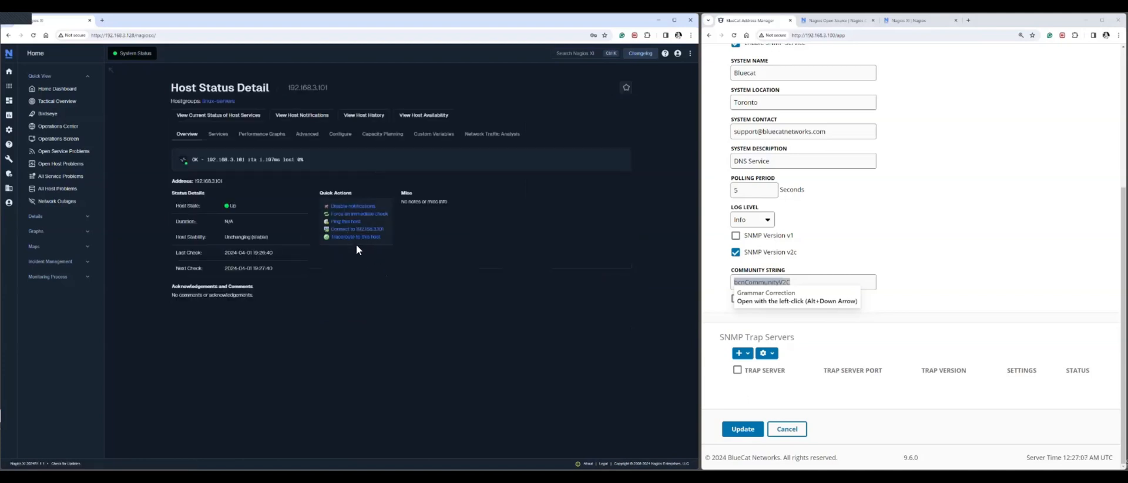
{"action": "left_click", "coordinate": [218, 134]}
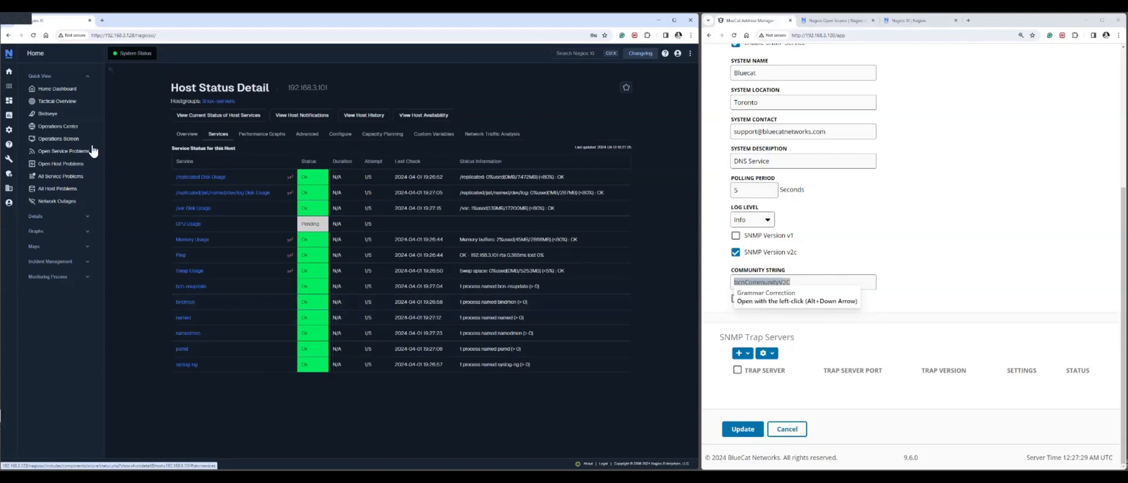
Review the Home Dashboard, Tactical Overview and Birdseye views of the monitored hosts and services, and return to the Home Dashboard
{"action": "left_click", "coordinate": [49, 89]}
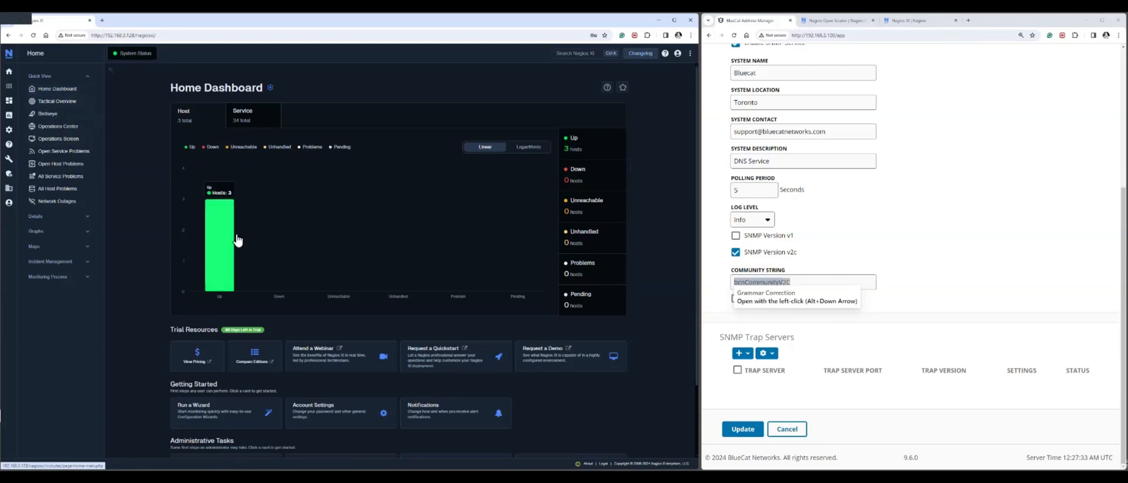
{"action": "scroll", "coordinate": [241, 245], "scroll_direction": "down", "scroll_amount": 1}
{"action": "scroll", "coordinate": [330, 231], "scroll_direction": "up", "scroll_amount": 1}
{"action": "left_click", "coordinate": [63, 105]}
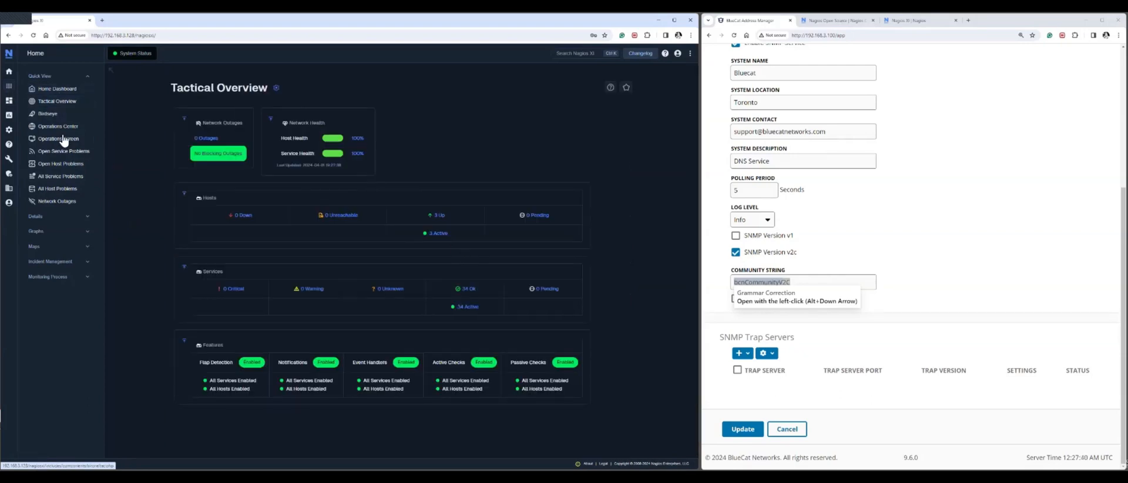
{"action": "left_click", "coordinate": [49, 114]}
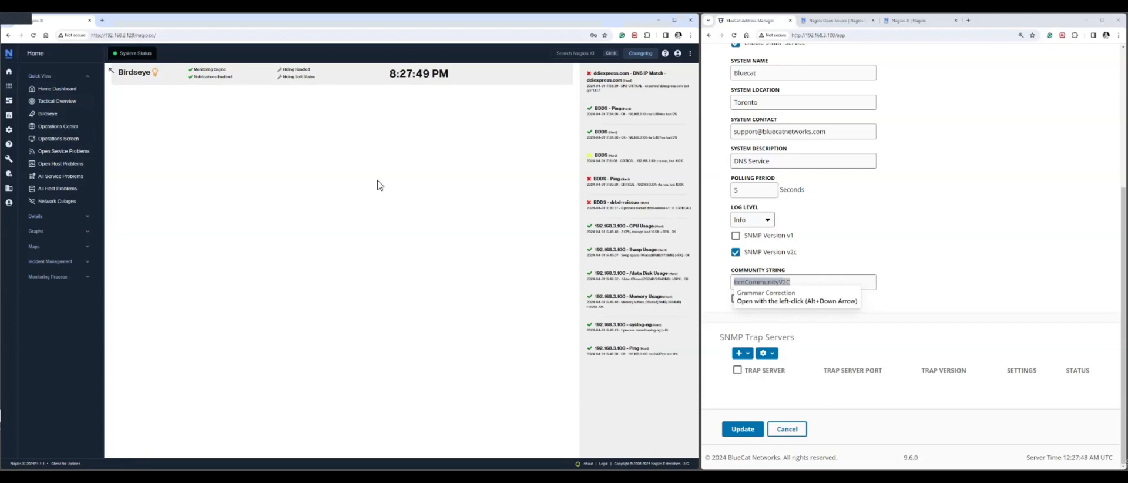
{"action": "left_click", "coordinate": [63, 89]}
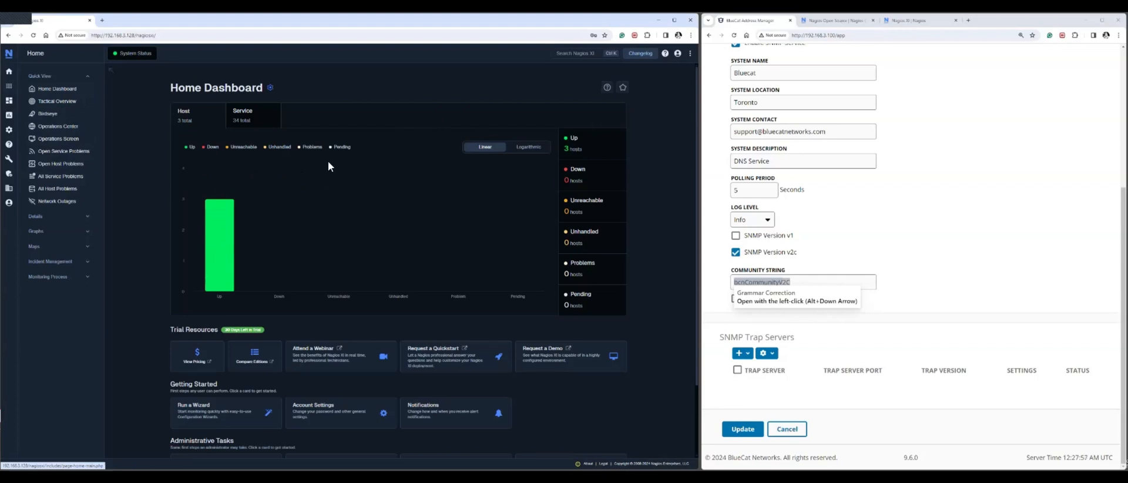
Switch to the MobaXterm root session on bdds1 and run "PsmClient node get"
{"action": "left_click_drag", "start_coordinate": [1127, 139], "coordinate": [934, 185]}
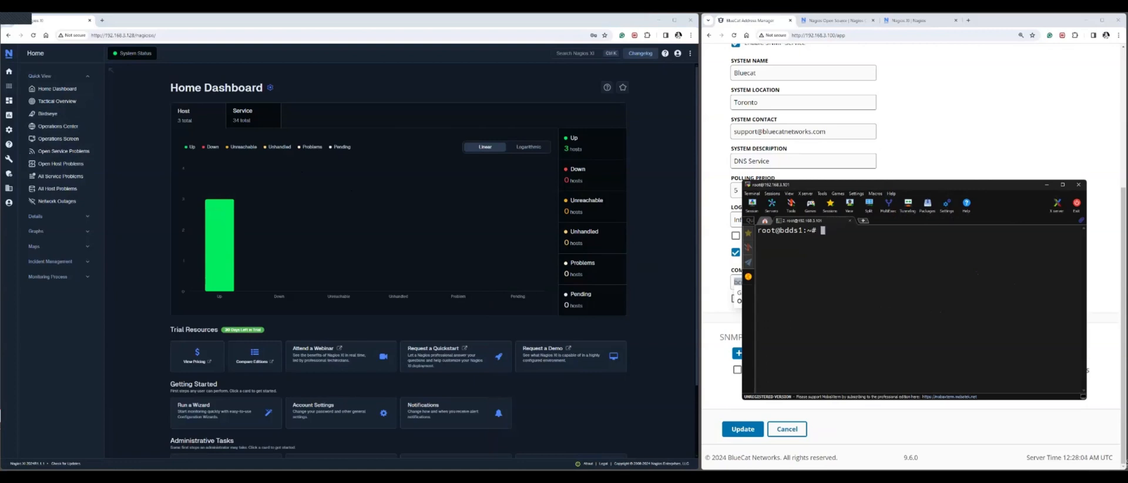
{"action": "left_click", "coordinate": [1047, 185]}
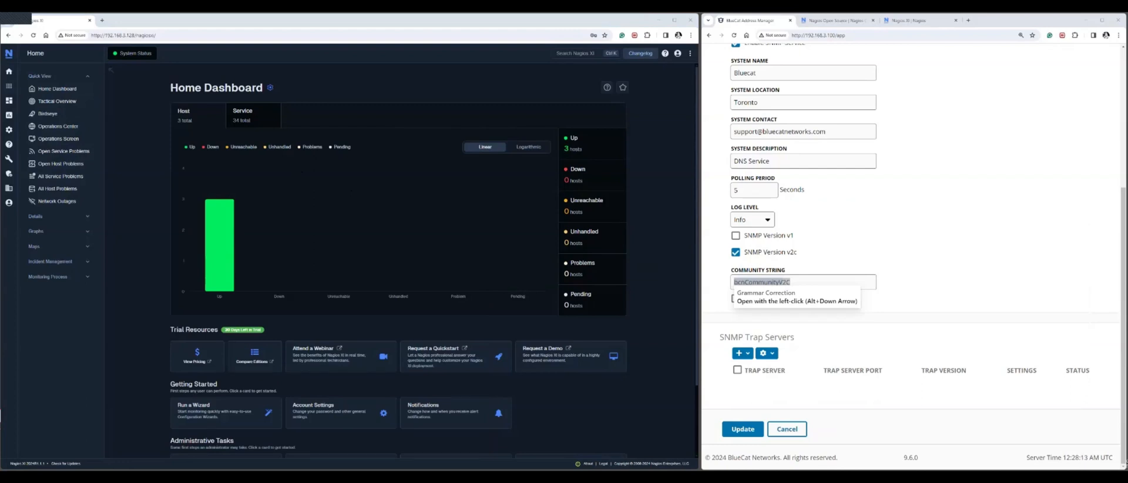
{"action": "left_click_drag", "start_coordinate": [925, 185], "coordinate": [892, 131]}
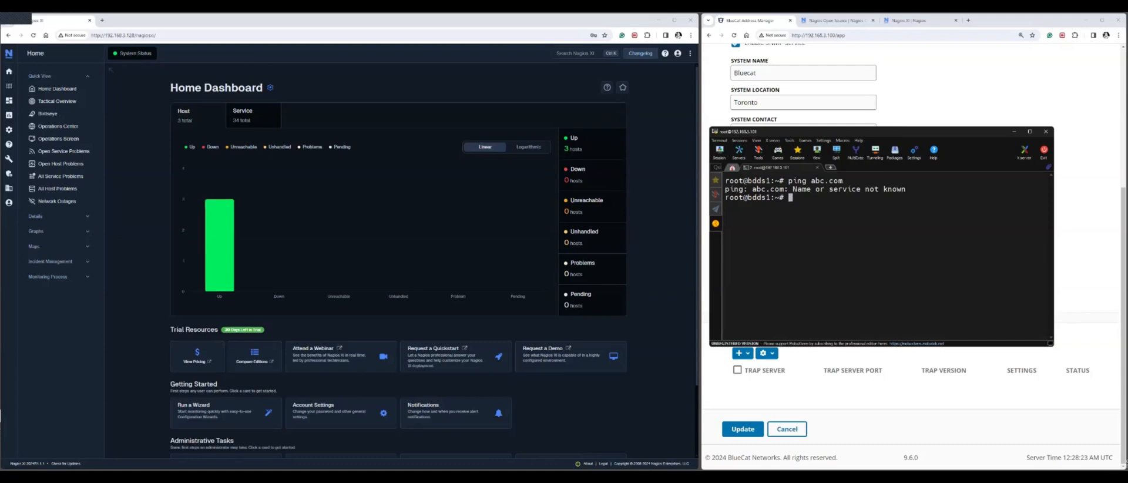
{"action": "type", "text": "psmclient"}
{"action": "key", "text": "BackSpace"}
{"action": "key", "text": "BackSpace"}
{"action": "key", "text": "BackSpace"}
{"action": "key", "text": "BackSpace"}
{"action": "key", "text": "BackSpace"}
{"action": "key", "text": "BackSpace"}
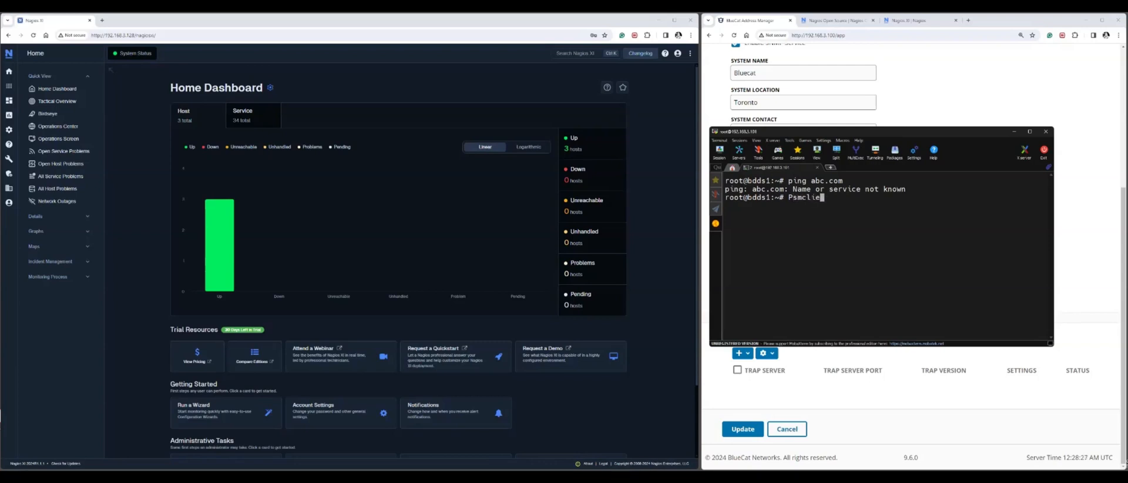
{"action": "type", "text": "Client node get"}
{"action": "key", "text": "Return"}
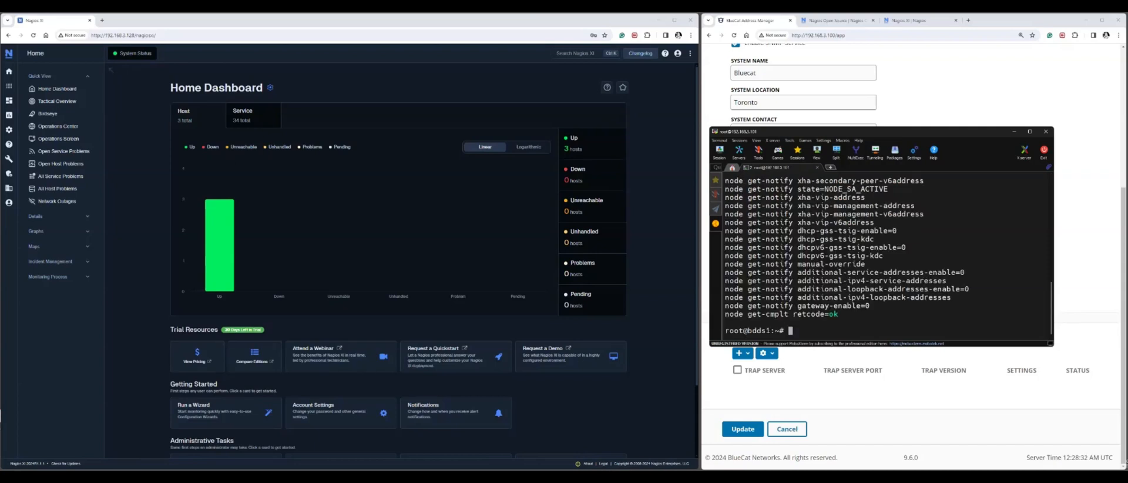
Enlarge the terminal window and examine the node's service settings in the command output
{"action": "left_click_drag", "start_coordinate": [1053, 345], "coordinate": [1058, 441]}
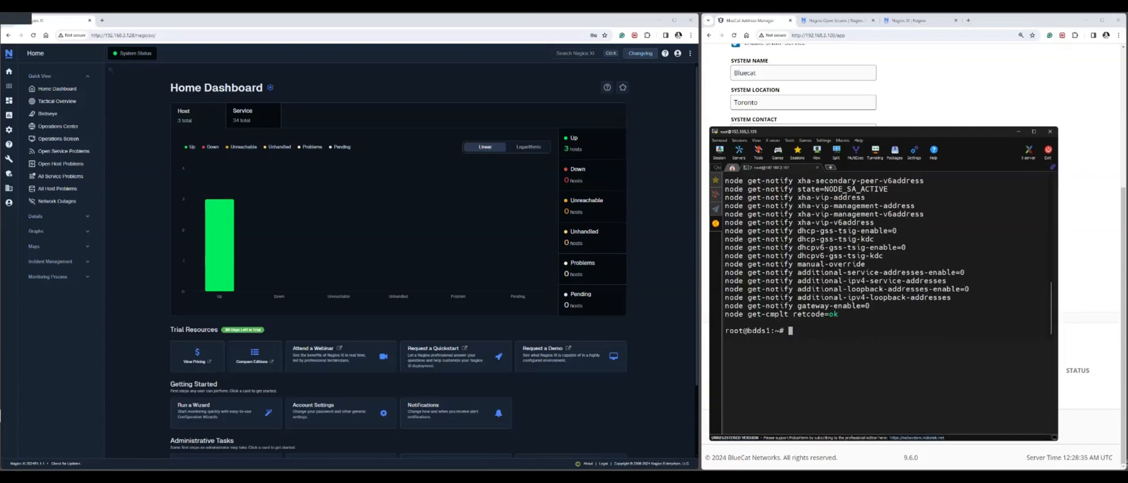
{"action": "scroll", "coordinate": [881, 256], "scroll_direction": "up", "scroll_amount": 12}
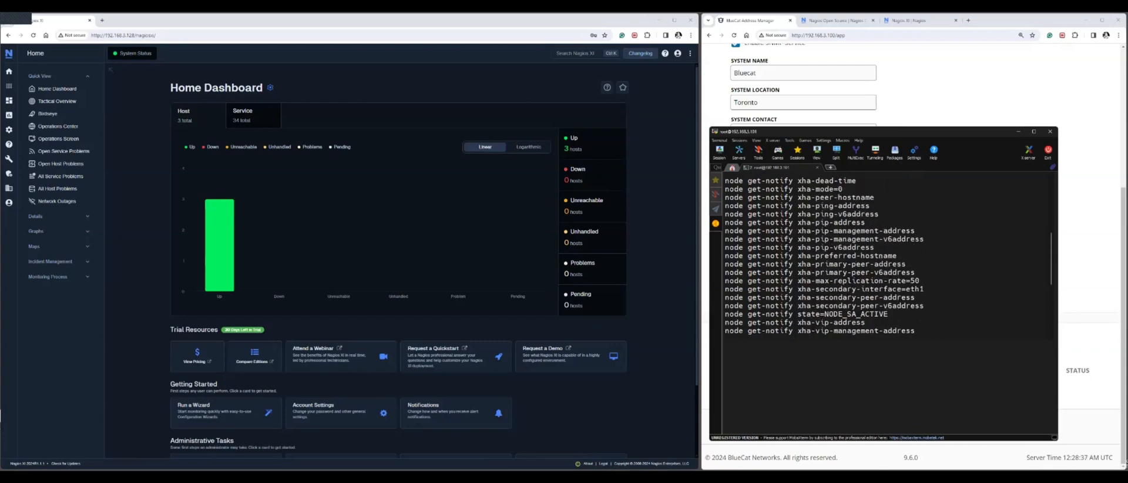
{"action": "scroll", "coordinate": [881, 256], "scroll_direction": "down", "scroll_amount": 1}
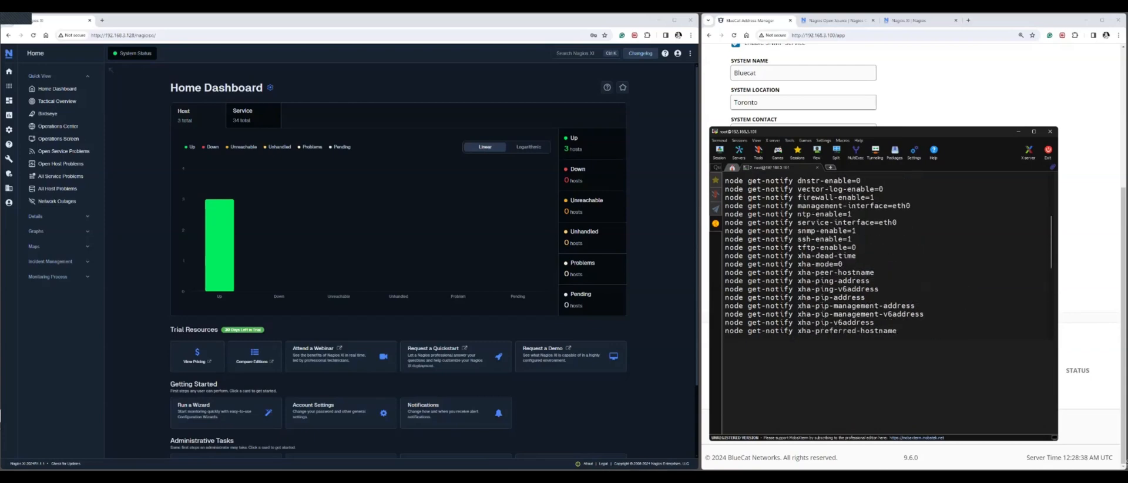
Check the node's service settings in the bdds1 terminal output and disable DNS with "PsmClient node set dns-enable=0"
{"action": "scroll", "coordinate": [882, 255], "scroll_direction": "up", "scroll_amount": 2}
{"action": "mouse_move", "coordinate": [798, 214]}
{"action": "left_mouse_down"}
{"action": "mouse_move", "coordinate": [848, 214]}
{"action": "mouse_move", "coordinate": [798, 214]}
{"action": "left_mouse_up"}
{"action": "left_click", "coordinate": [798, 213]}
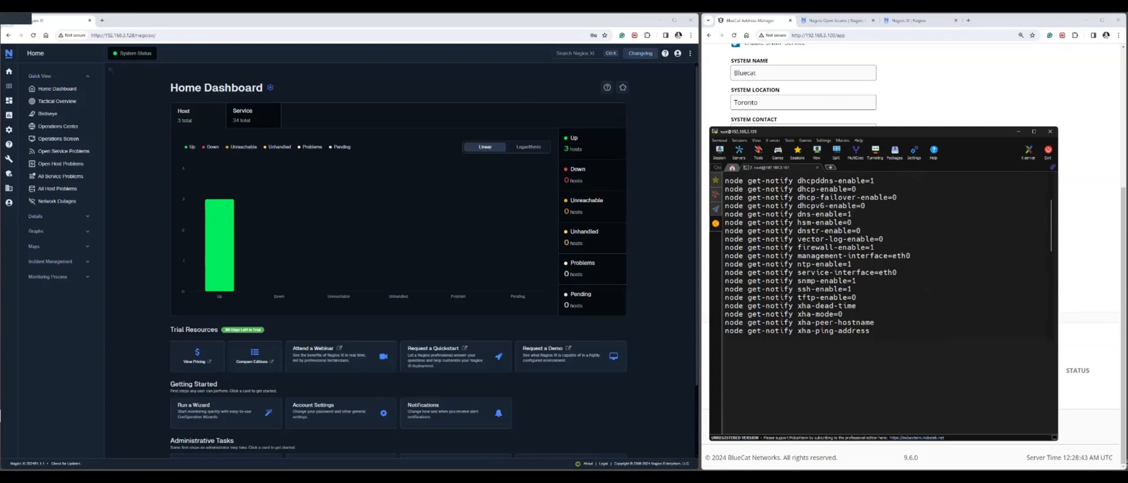
{"action": "scroll", "coordinate": [882, 256], "scroll_direction": "down", "scroll_amount": 10}
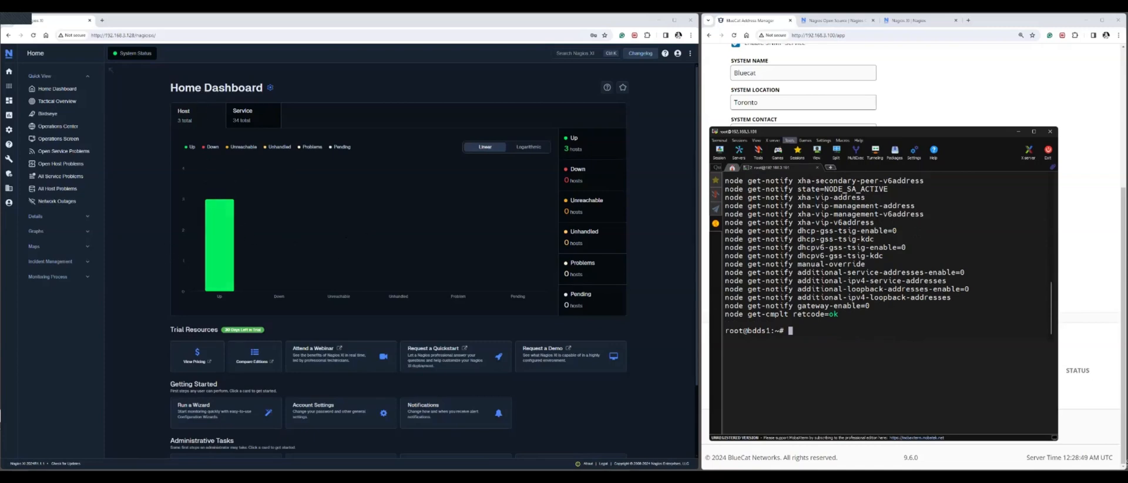
{"action": "left_click_drag", "start_coordinate": [826, 132], "coordinate": [832, 125]}
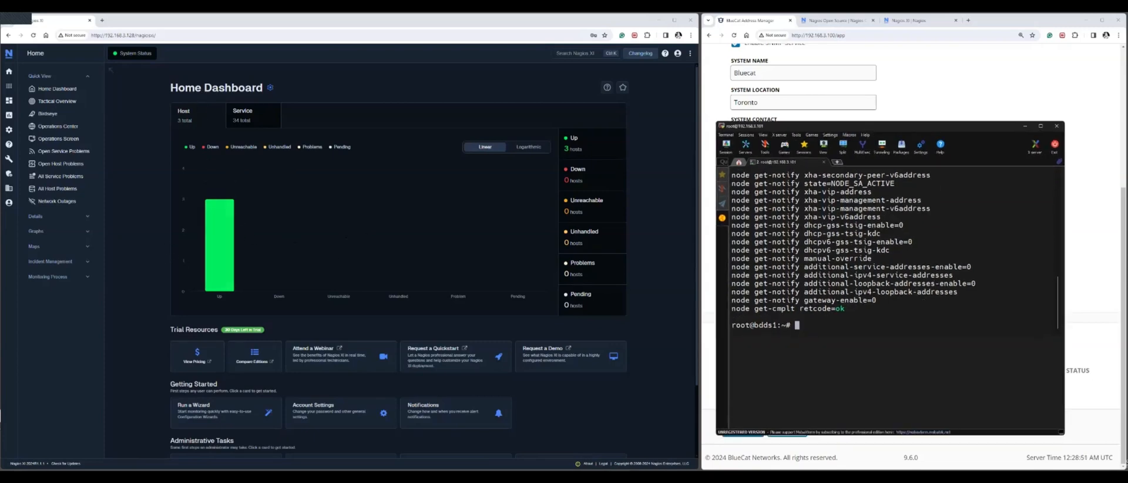
{"action": "type", "text": "PsmClient node set "}
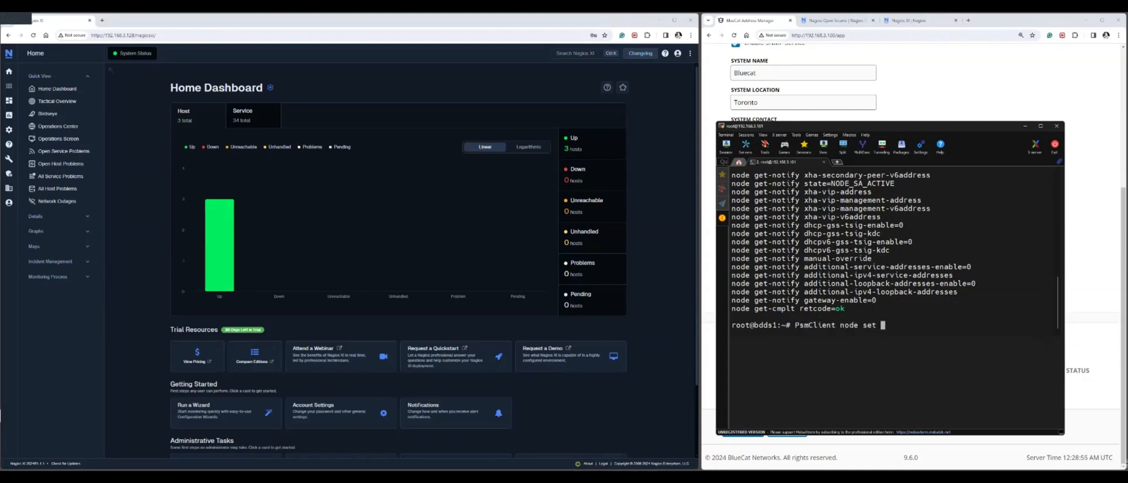
{"action": "type", "text": "dns-enable=0"}
{"action": "key", "text": "Return"}
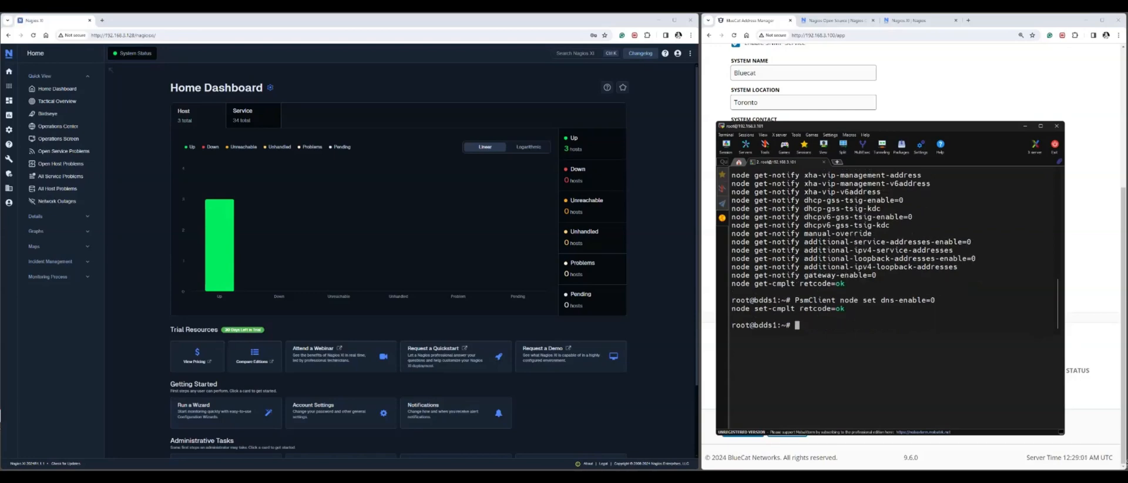
Open the up hosts from the Home Dashboard and view the services of host 192.168.3.101
{"action": "left_click", "coordinate": [486, 262]}
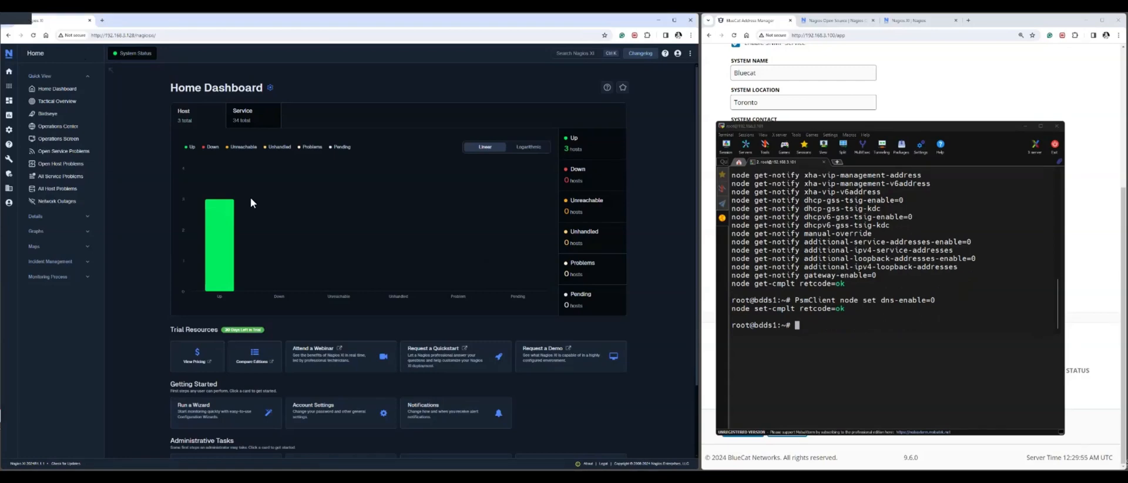
{"action": "mouse_move", "coordinate": [224, 265]}
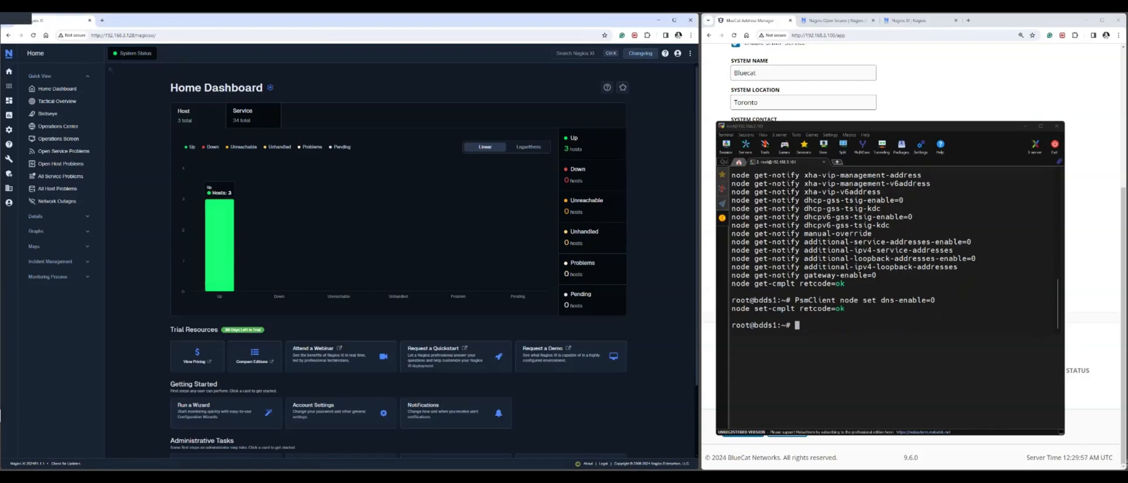
{"action": "left_click", "coordinate": [232, 257]}
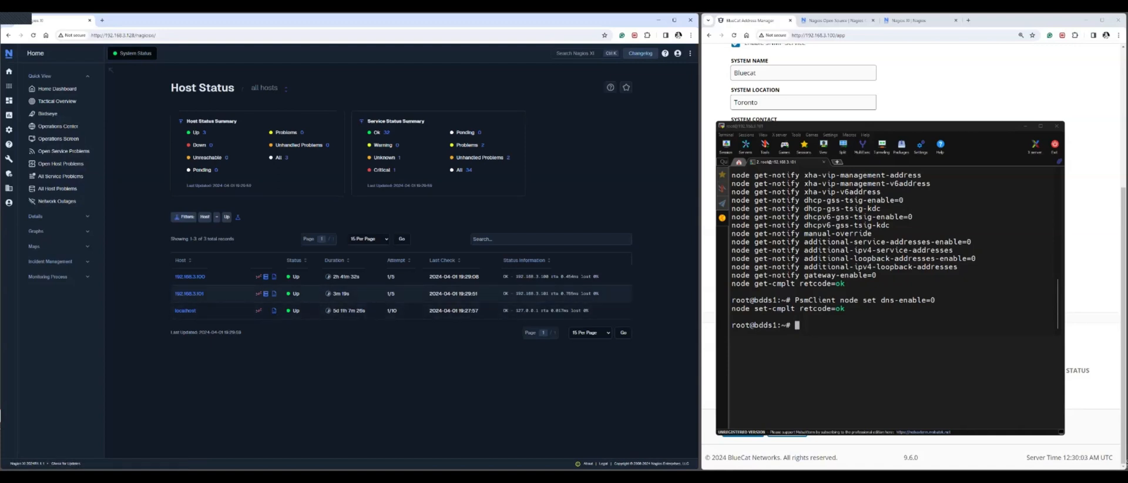
{"action": "left_click", "coordinate": [190, 293]}
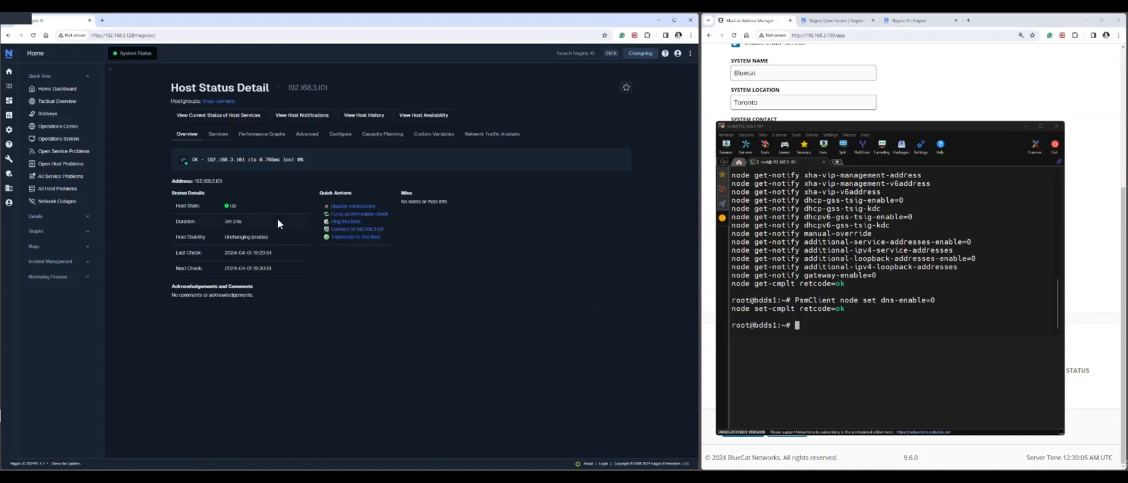
{"action": "left_click", "coordinate": [221, 135]}
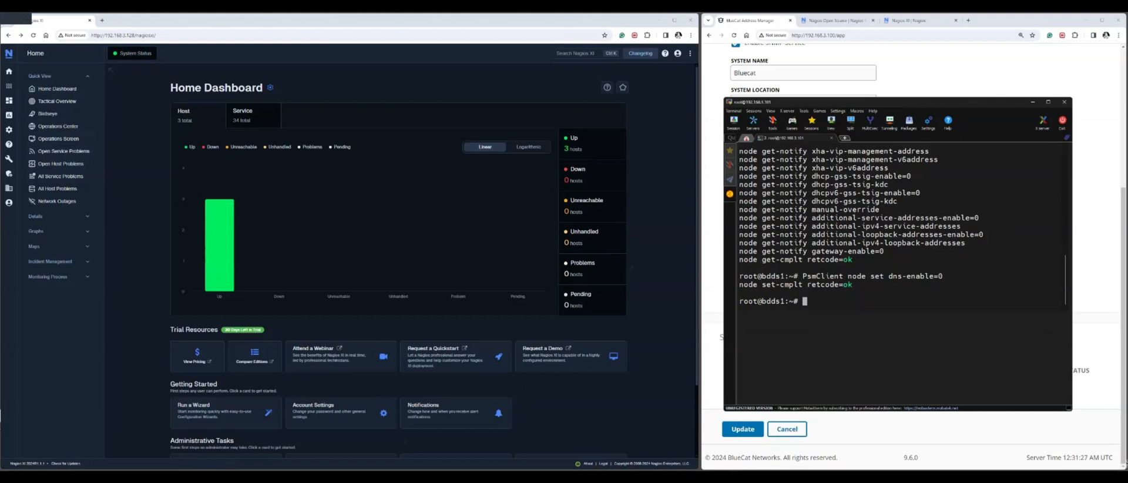
Run "shutdown" in the bdds1 terminal and reload the Nagios XI Home Dashboard
{"action": "type", "text": "shutdown"}
{"action": "key", "text": "Return"}
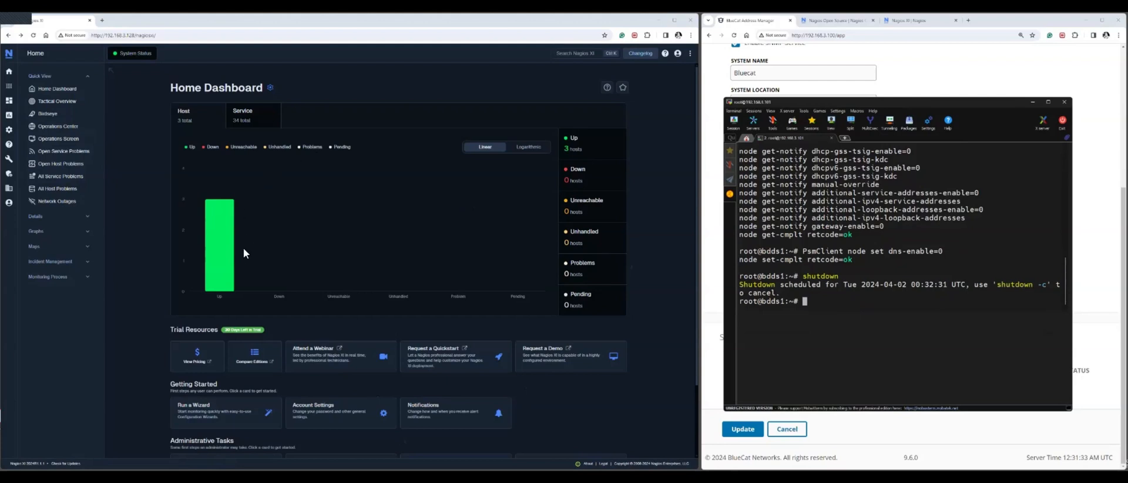
{"action": "mouse_move", "coordinate": [226, 253]}
{"action": "left_click", "coordinate": [61, 91]}
Search the configuration wizards for "dns" and open the DNS Query wizard
{"action": "scroll", "coordinate": [226, 353], "scroll_direction": "down", "scroll_amount": 1}
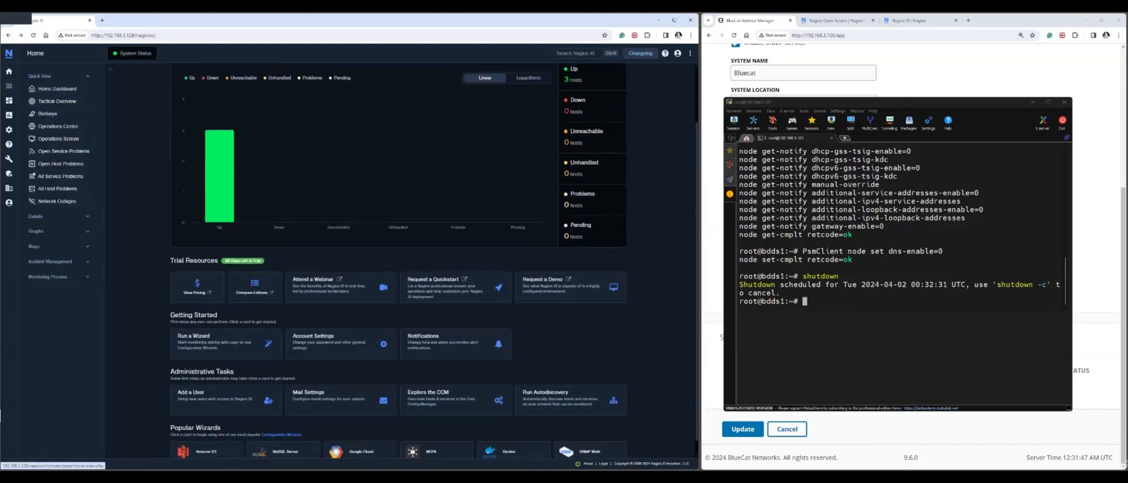
{"action": "left_click", "coordinate": [226, 344]}
{"action": "left_click", "coordinate": [310, 141]}
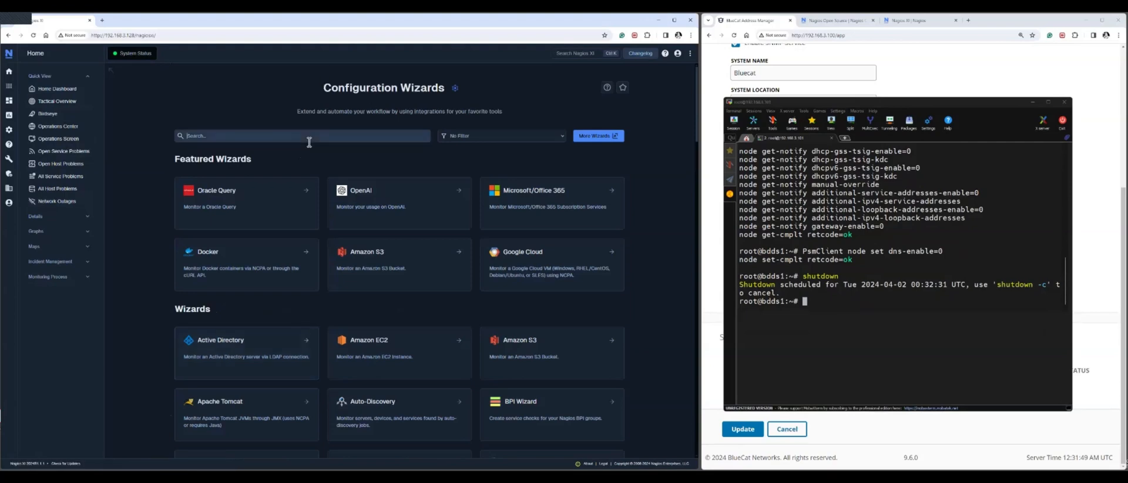
{"action": "type", "text": "w"}
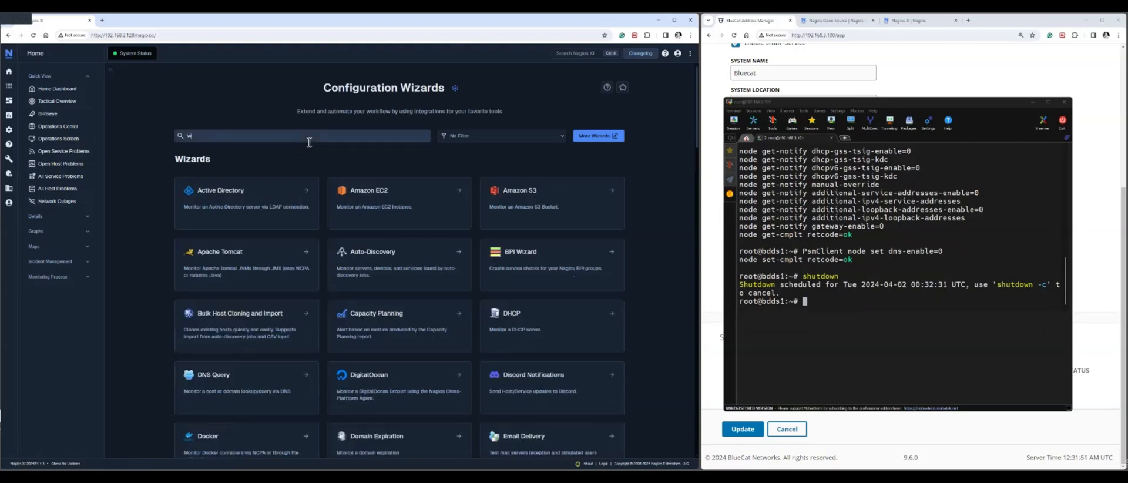
{"action": "type", "text": "ns"}
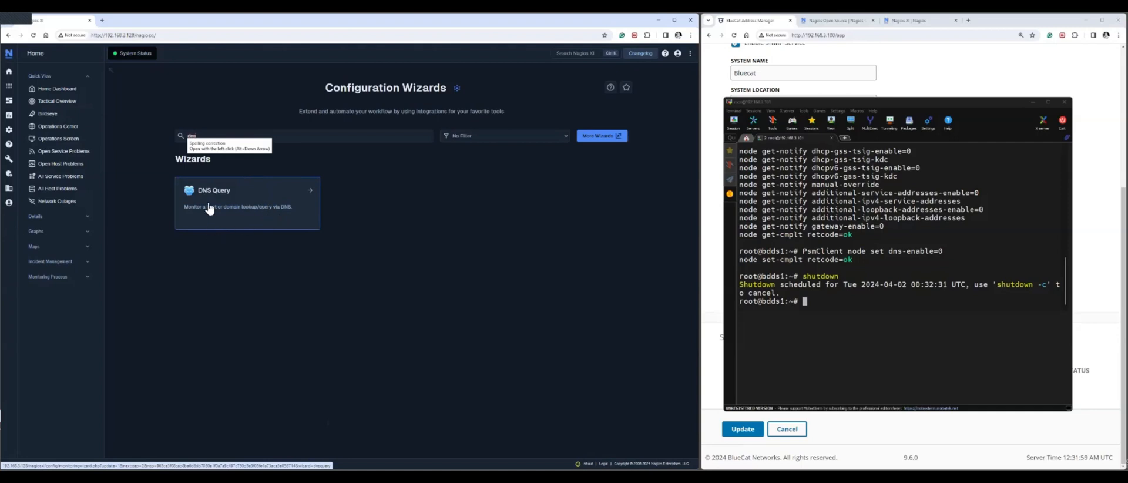
{"action": "left_click", "coordinate": [251, 199]}
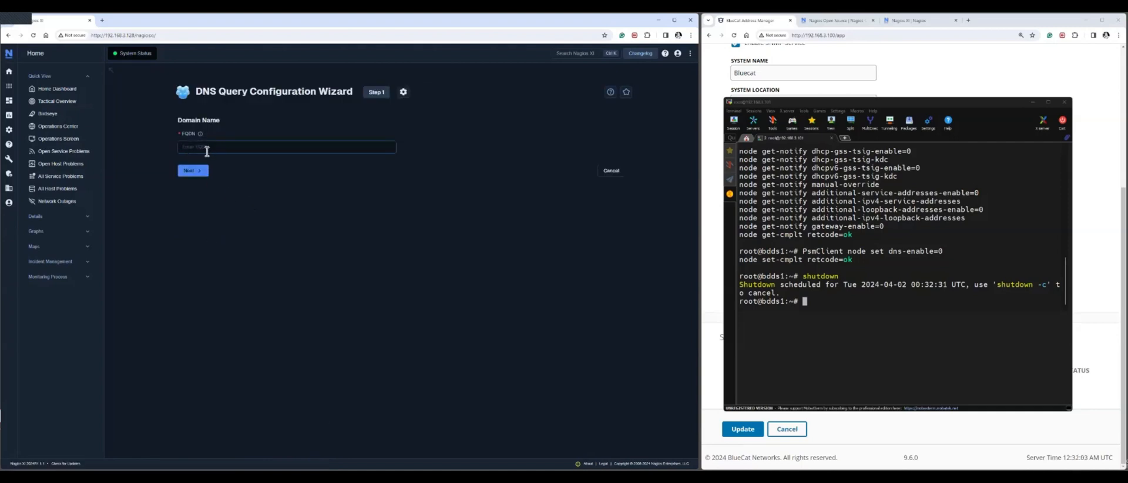
Create a DNS query check for ddiexpress.com with IP address 1.1.1.1, DNS server 192.168.3.101, authoritative response and default monitoring settings
{"action": "type", "text": "ddiexpress.com"}
{"action": "key", "text": "Return"}
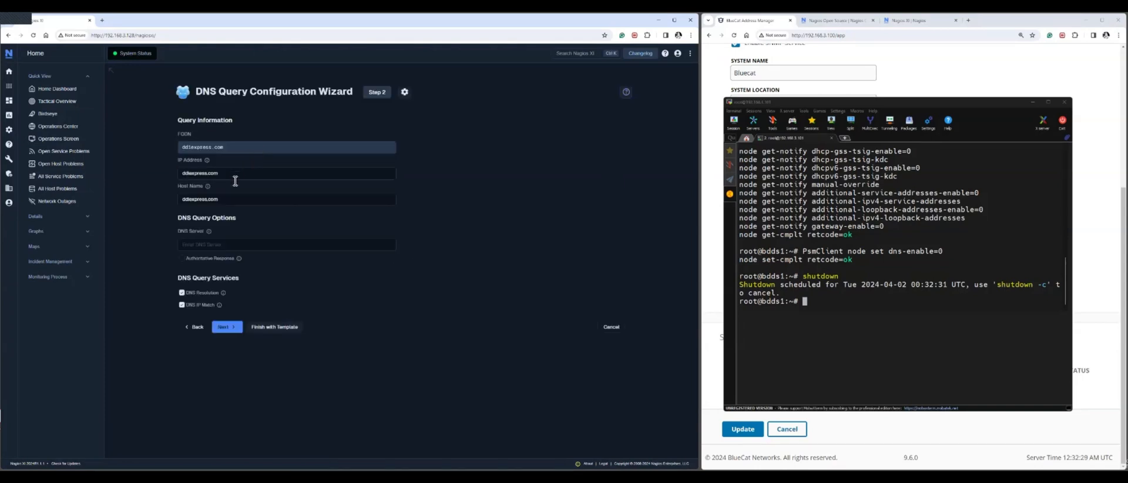
{"action": "left_click_drag", "start_coordinate": [235, 173], "coordinate": [175, 172]}
{"action": "type", "text": "10"}
{"action": "left_click", "coordinate": [209, 248]}
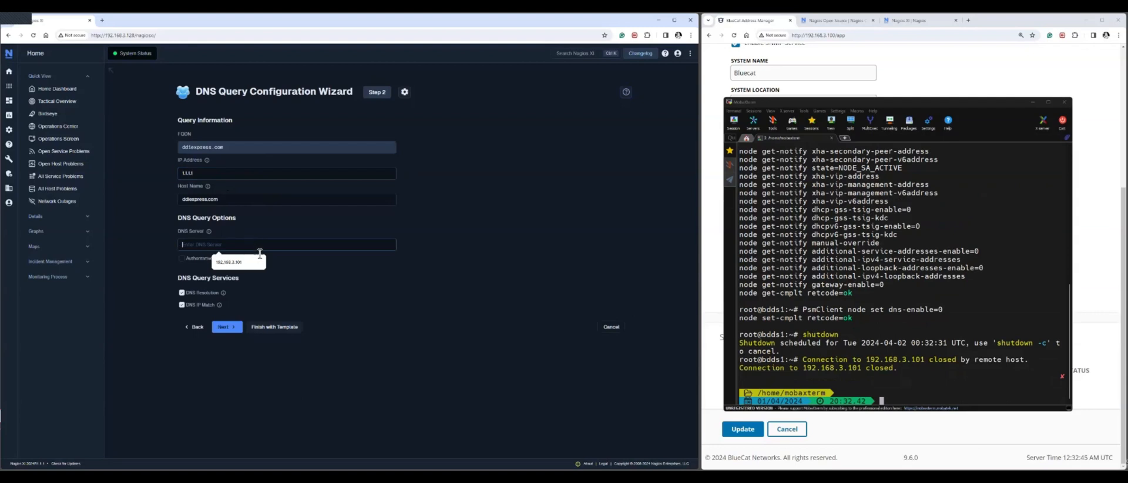
{"action": "type", "text": "192.168.3.101"}
{"action": "left_click", "coordinate": [235, 262]}
{"action": "left_click", "coordinate": [187, 262]}
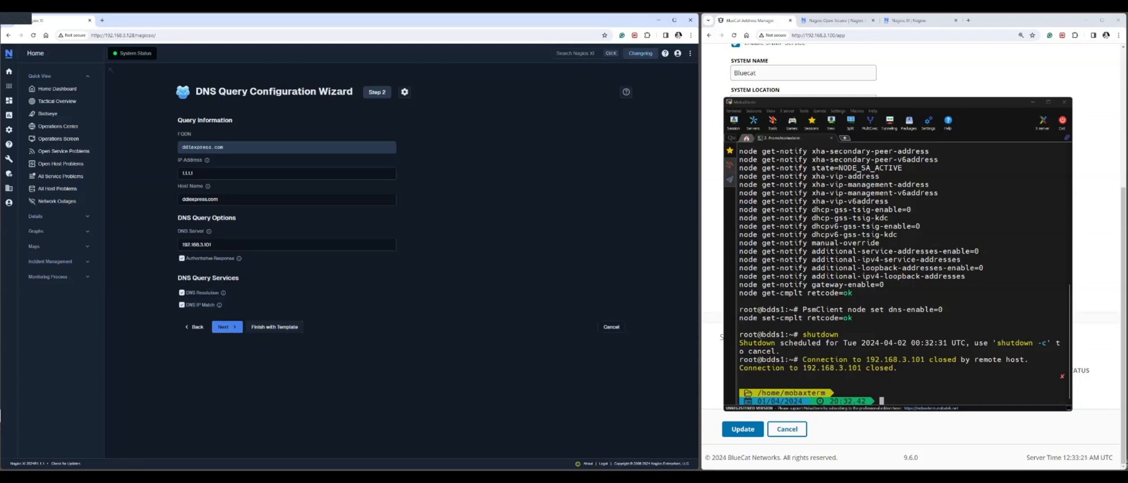
{"action": "left_click", "coordinate": [227, 327]}
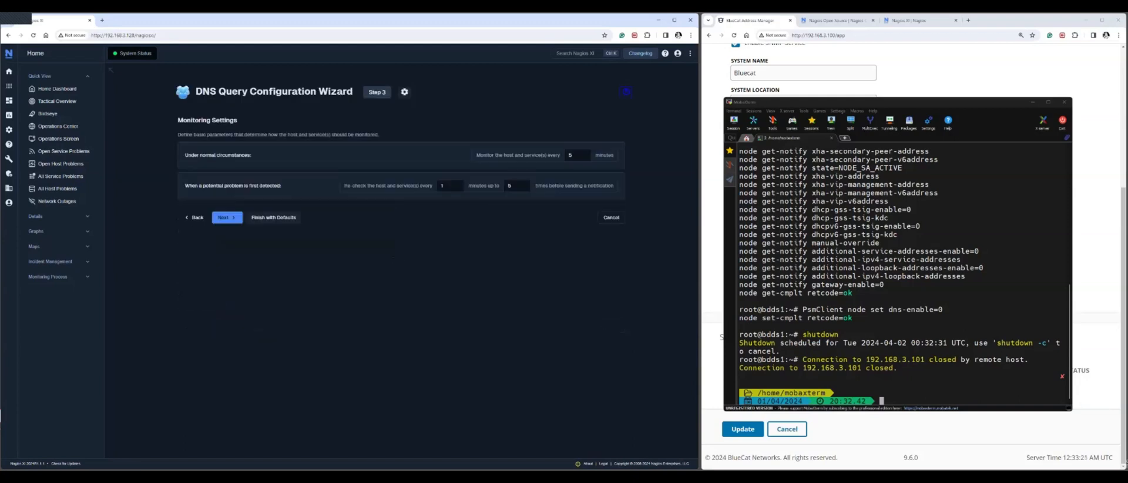
{"action": "left_click", "coordinate": [277, 219]}
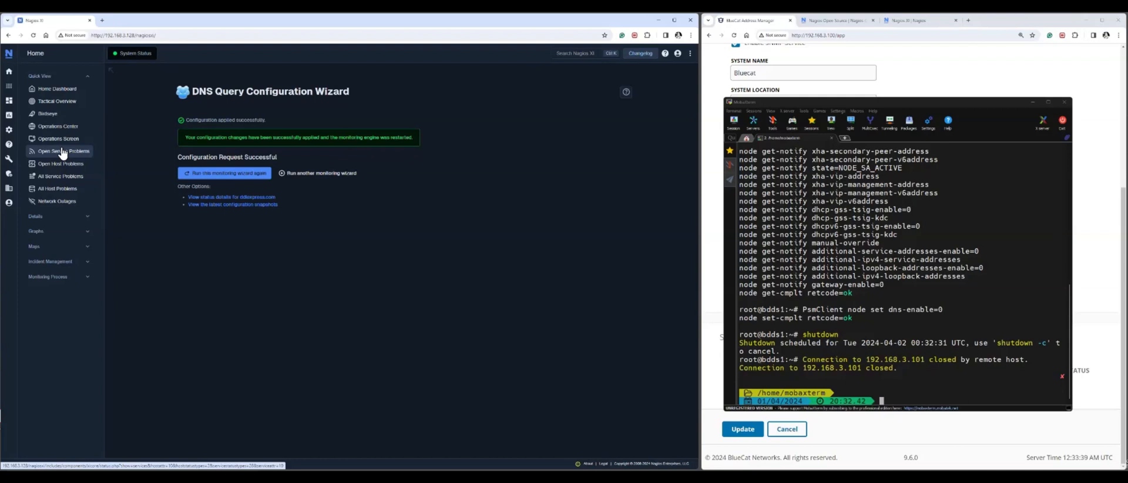
Return to the Home Dashboard and examine the list of down hosts
{"action": "left_click", "coordinate": [61, 89]}
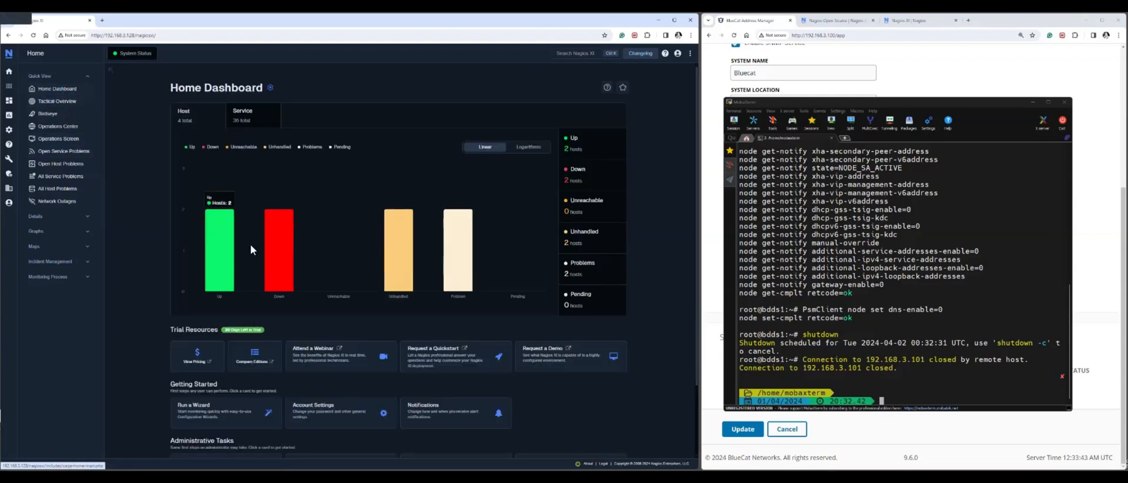
{"action": "left_click", "coordinate": [287, 261]}
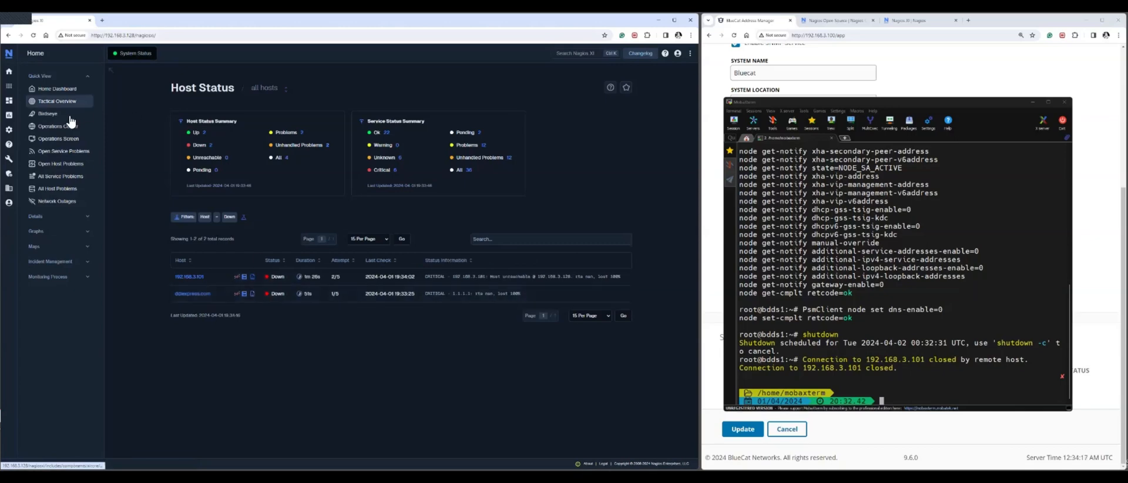
{"action": "left_click", "coordinate": [56, 89]}
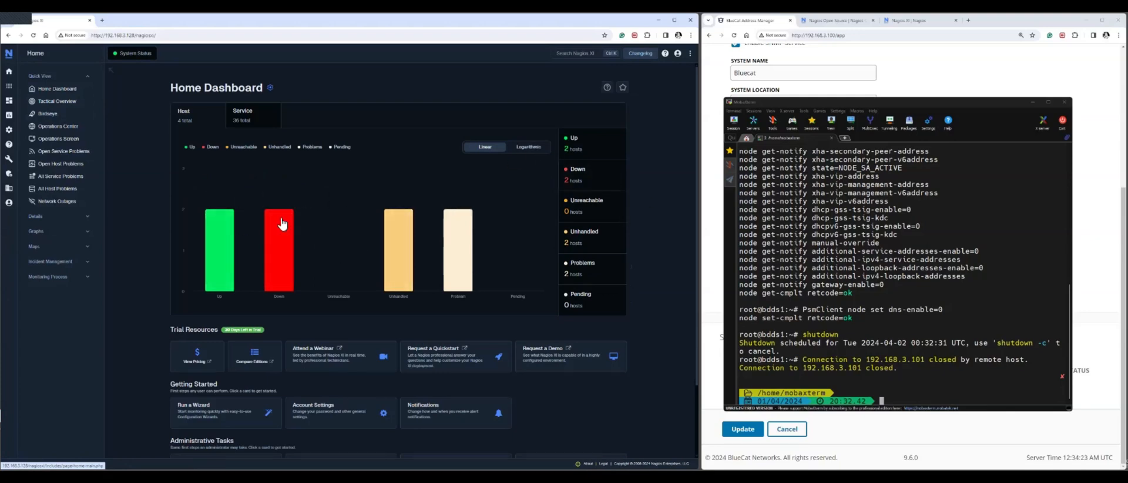
{"action": "left_click", "coordinate": [282, 250]}
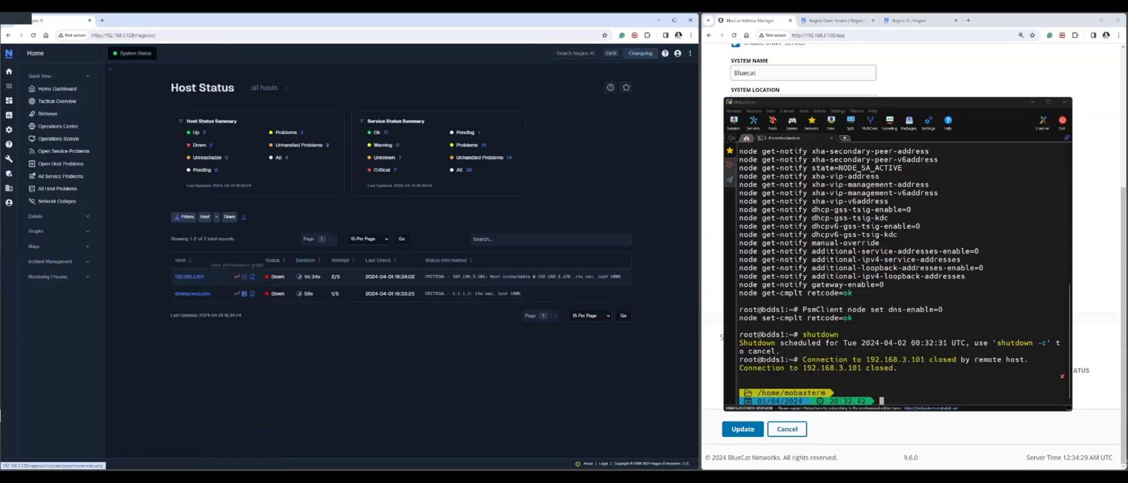
Open the performance graph of host 192.168.3.101 and choose the last 4 hours as its time range
{"action": "left_click", "coordinate": [237, 276]}
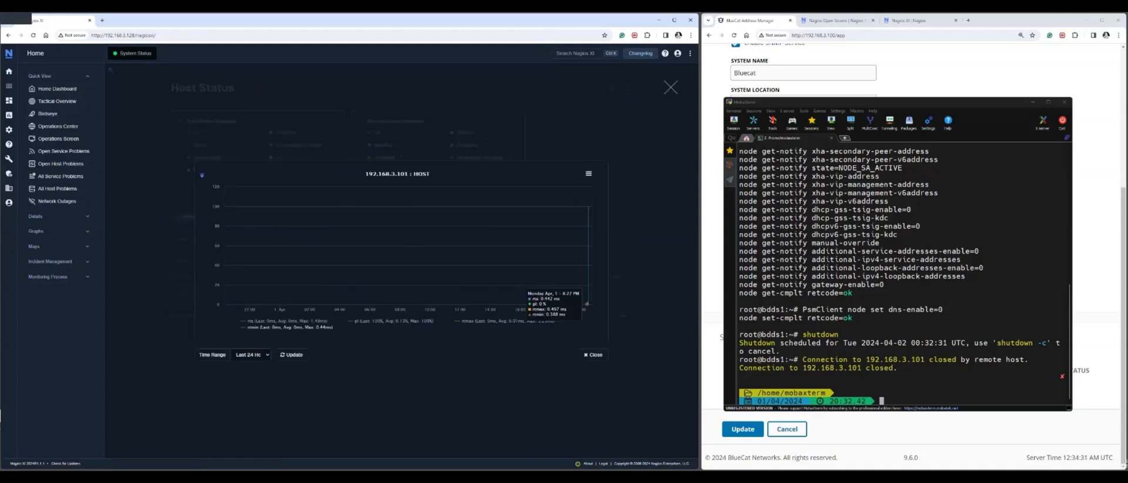
{"action": "left_click", "coordinate": [251, 355]}
{"action": "left_click", "coordinate": [251, 364]}
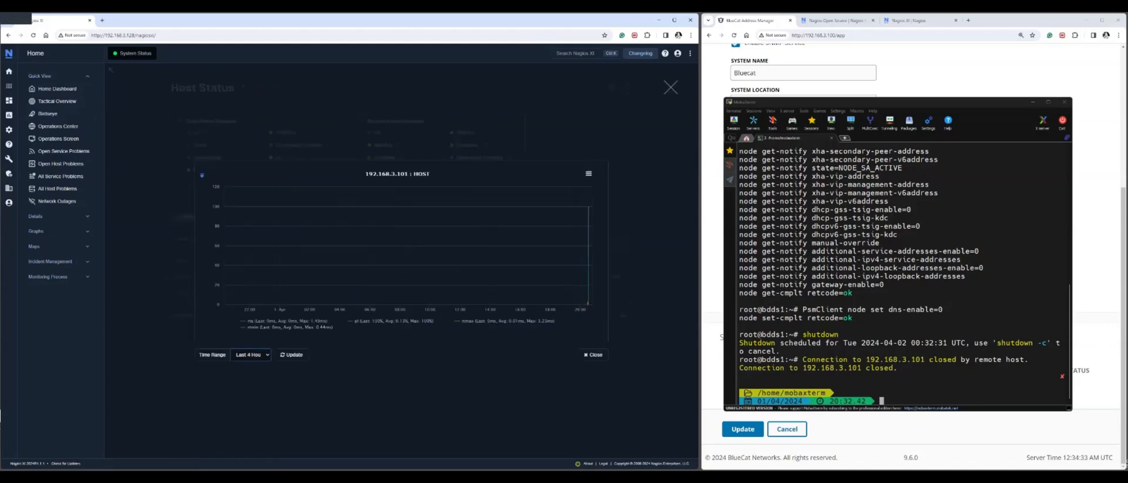